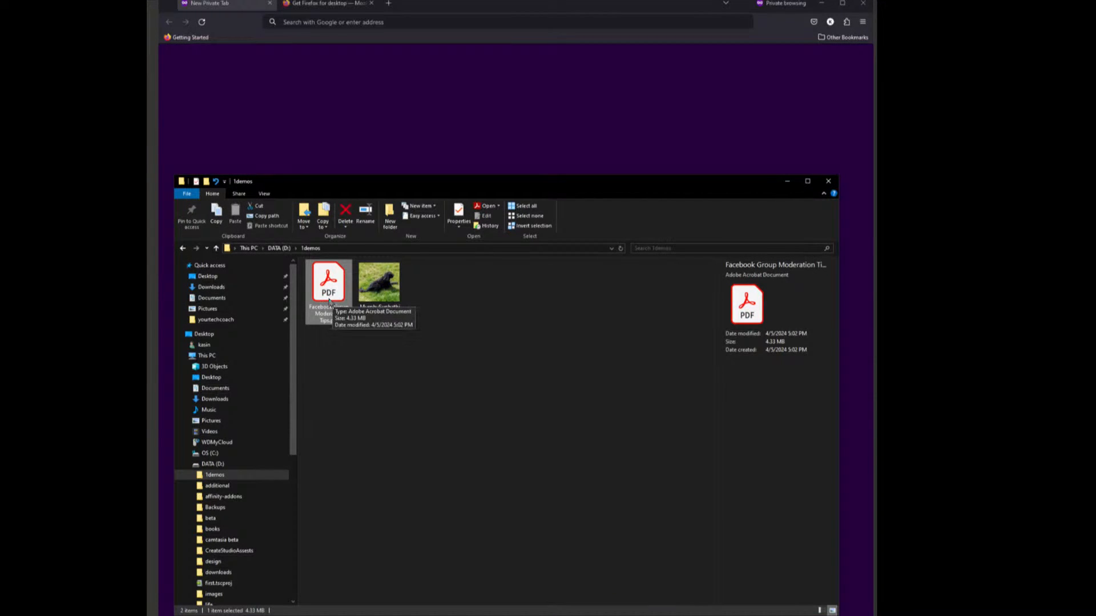
Open Facebook Group Moderation Tips.pdf from the 1demos folder in the Firefox private window and minimize the folder window
left_click_drag(334, 308, 411, 151)
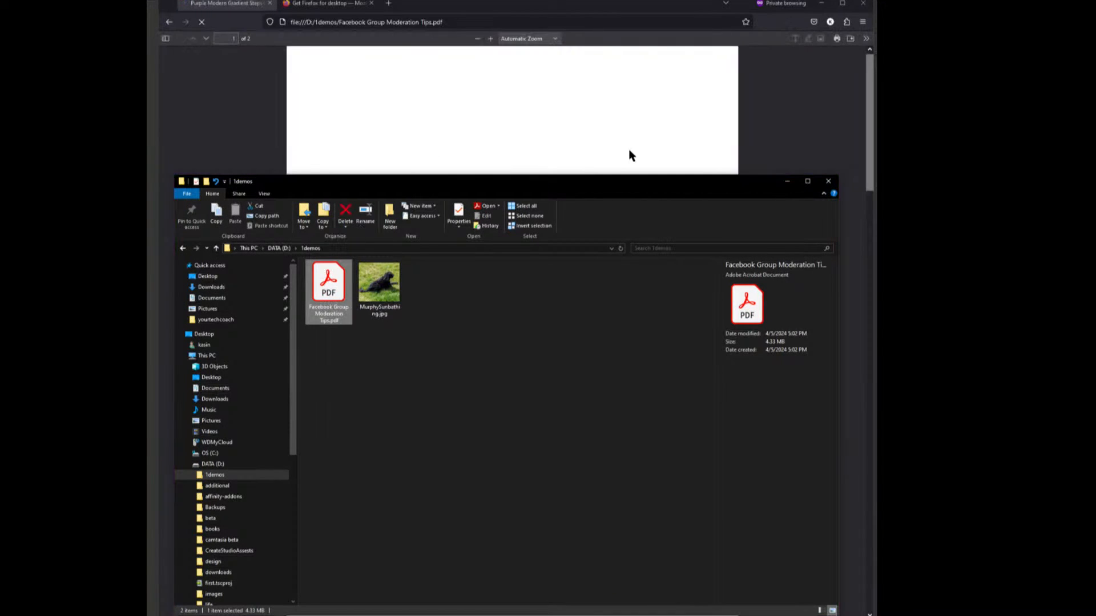
left_click(790, 181)
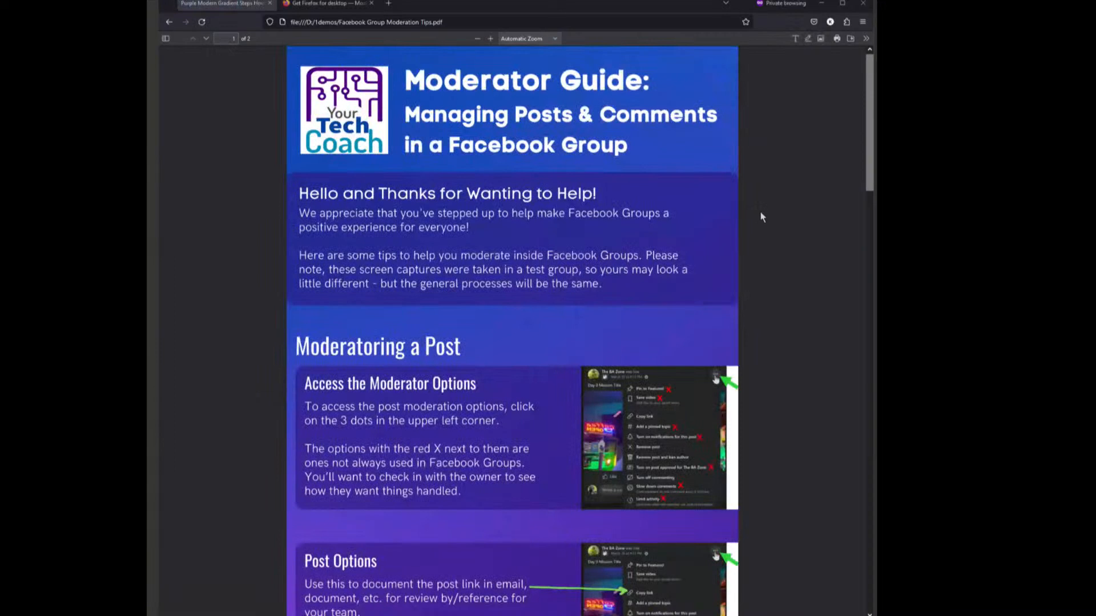
scroll(871, 144, "down", 2)
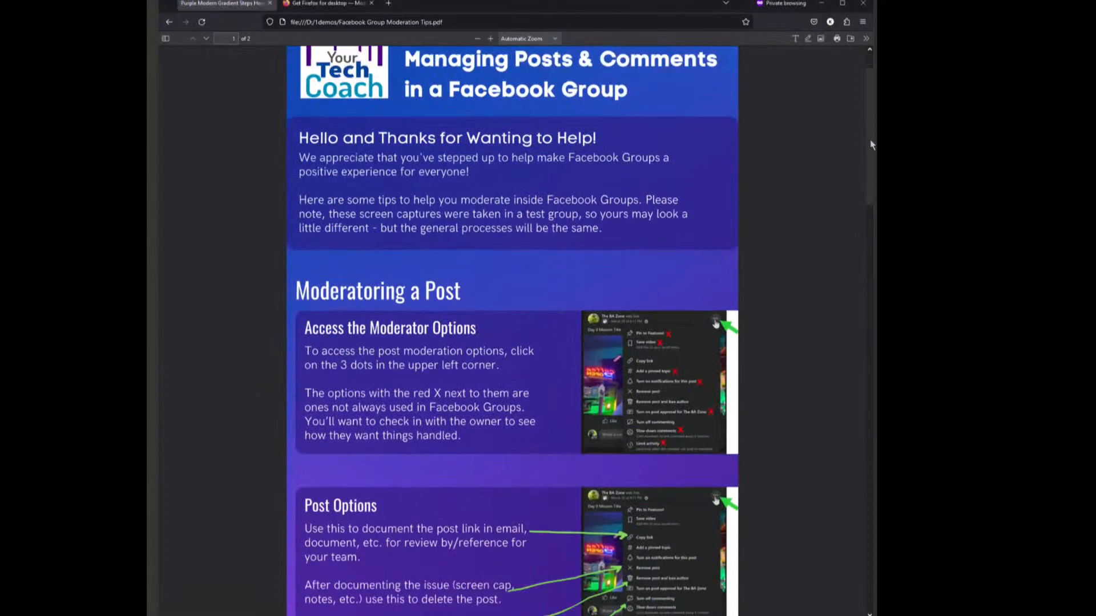
scroll(872, 143, "down", 2)
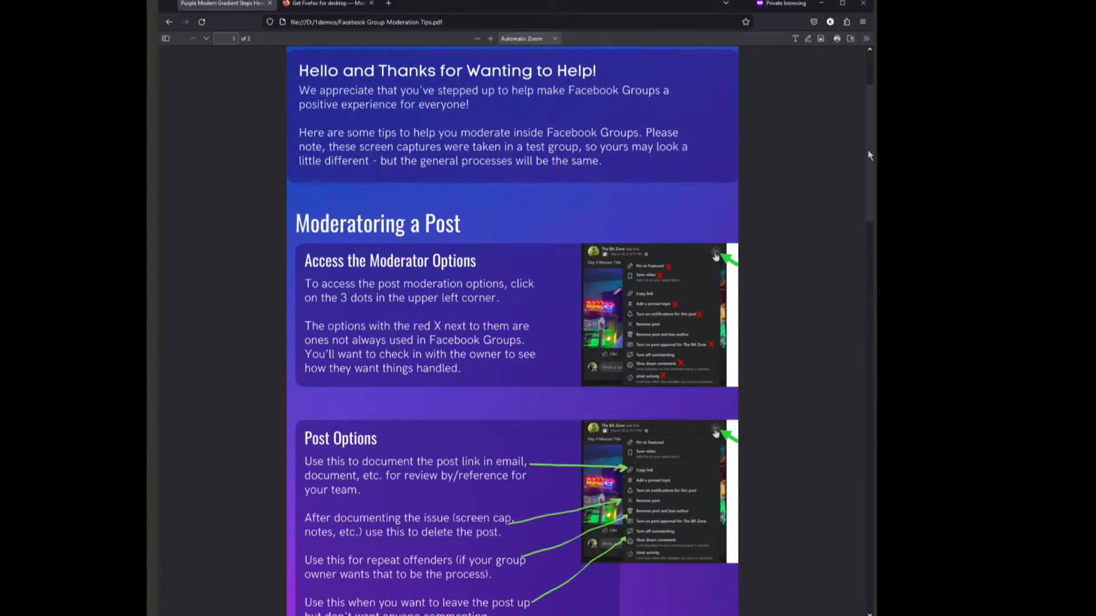
scroll(860, 179, "down", 2)
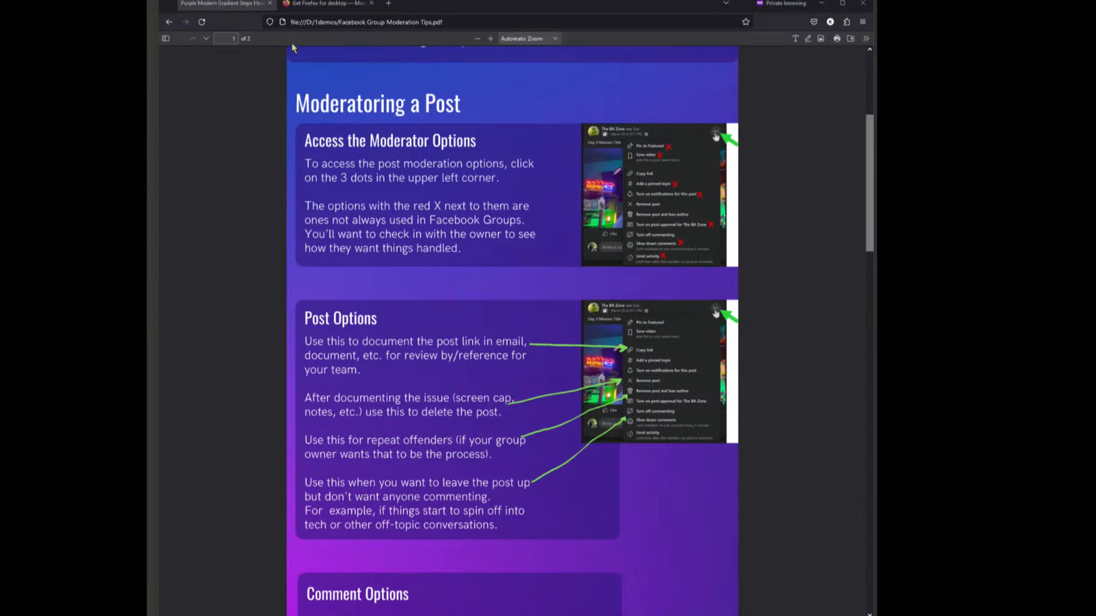
Flip between the PDF's two pages, ending on page 1, and briefly view the page thumbnails
left_click(206, 38)
left_click(193, 39)
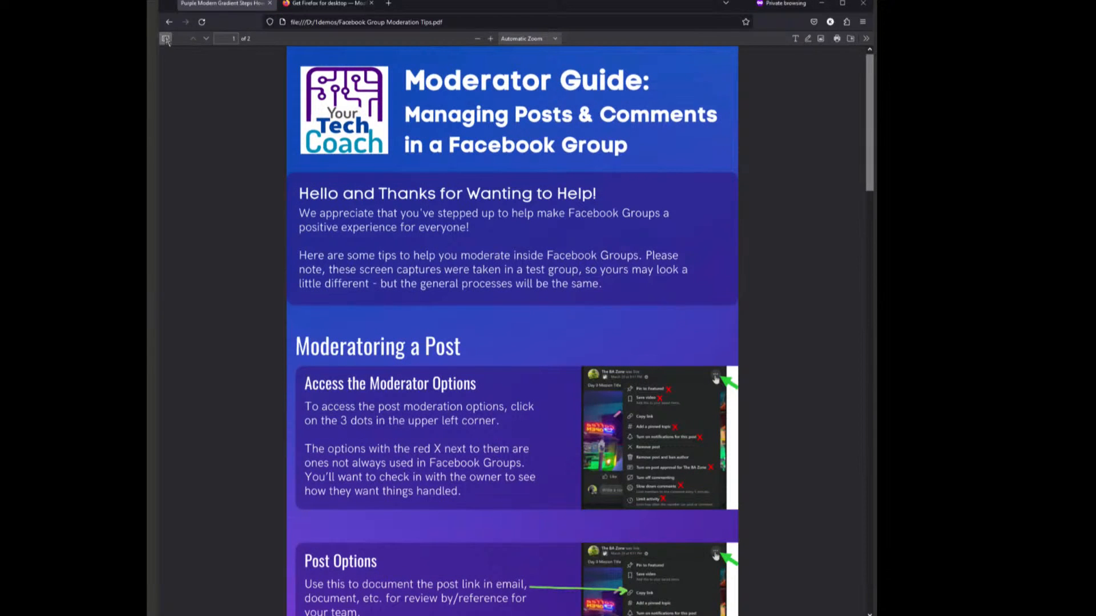
left_click(166, 38)
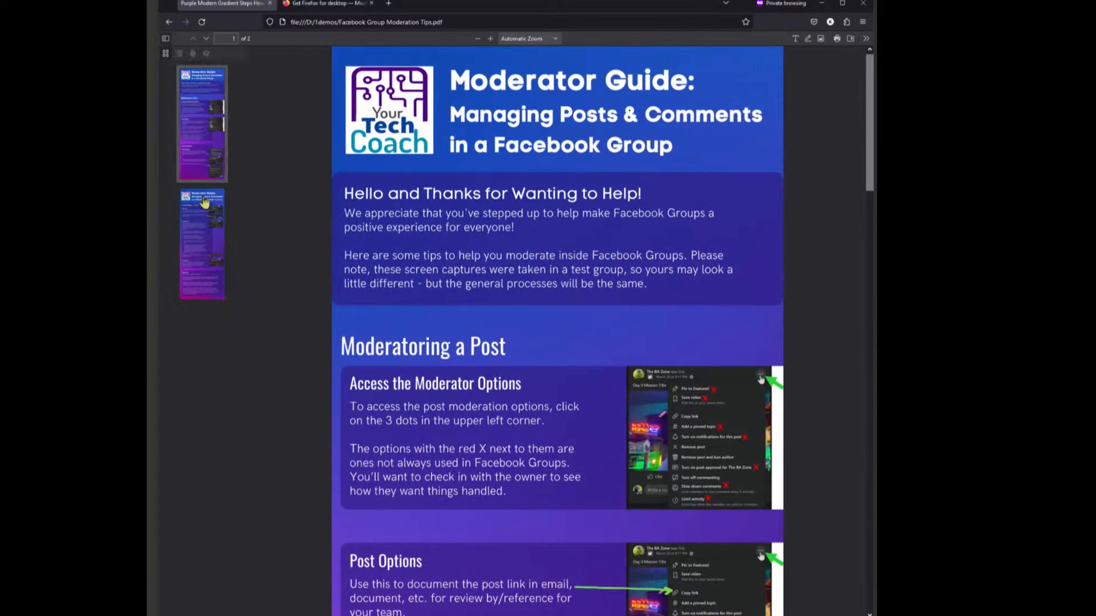
left_click(168, 39)
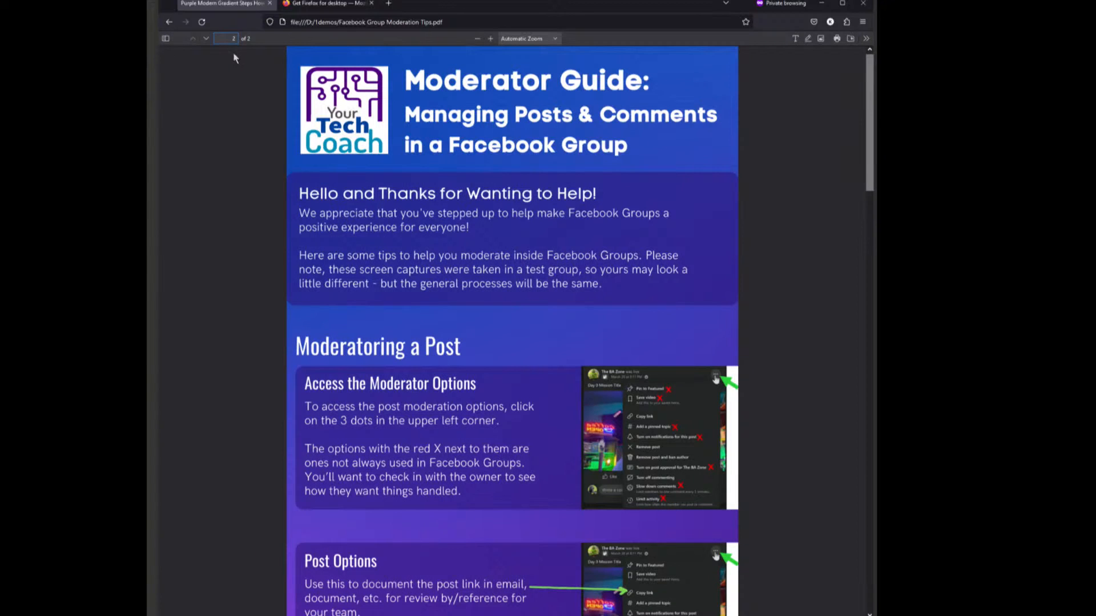
Jump to page 2 by its page number and step between the two pages, ending on page 1
key("Return")
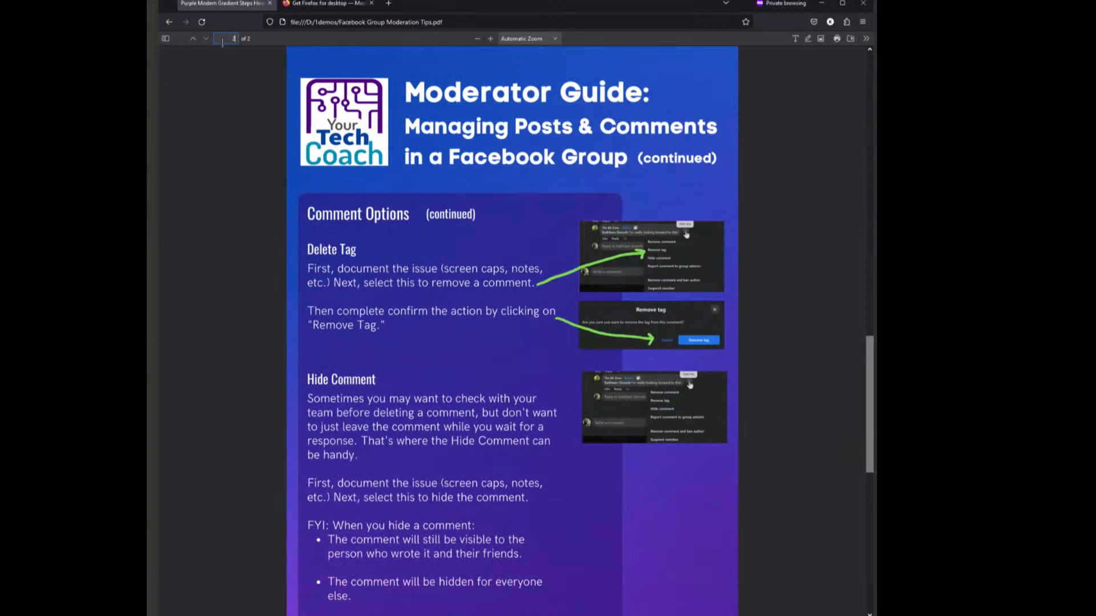
left_click(193, 40)
left_click(206, 40)
left_click(193, 40)
left_click(207, 40)
left_click(192, 40)
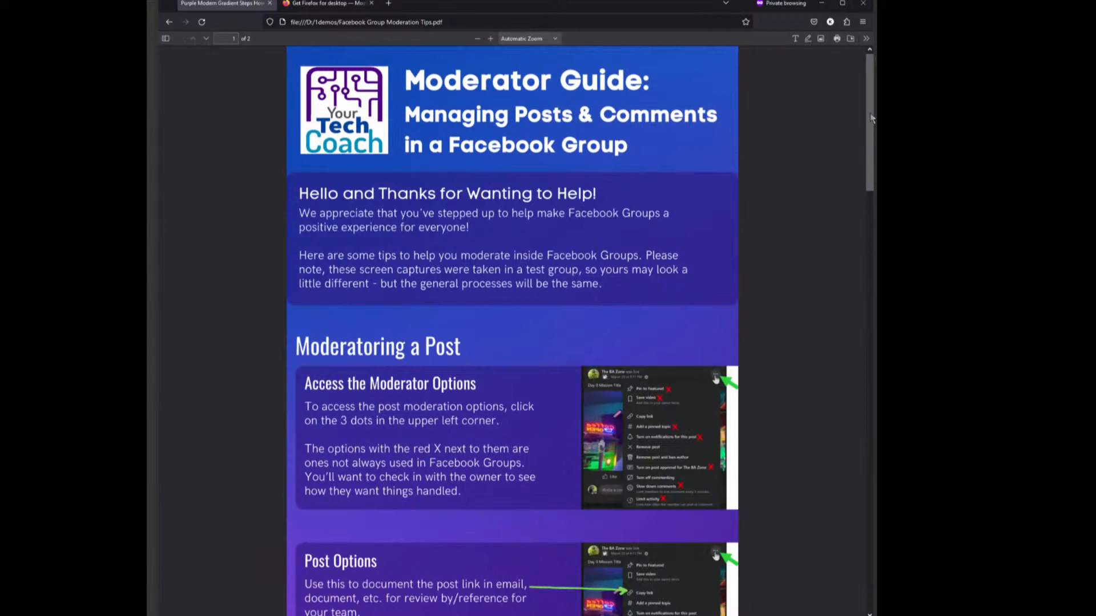
View the Moderatoring a Post section and set the PDF zoom to 110%
scroll(866, 159, "down", 4)
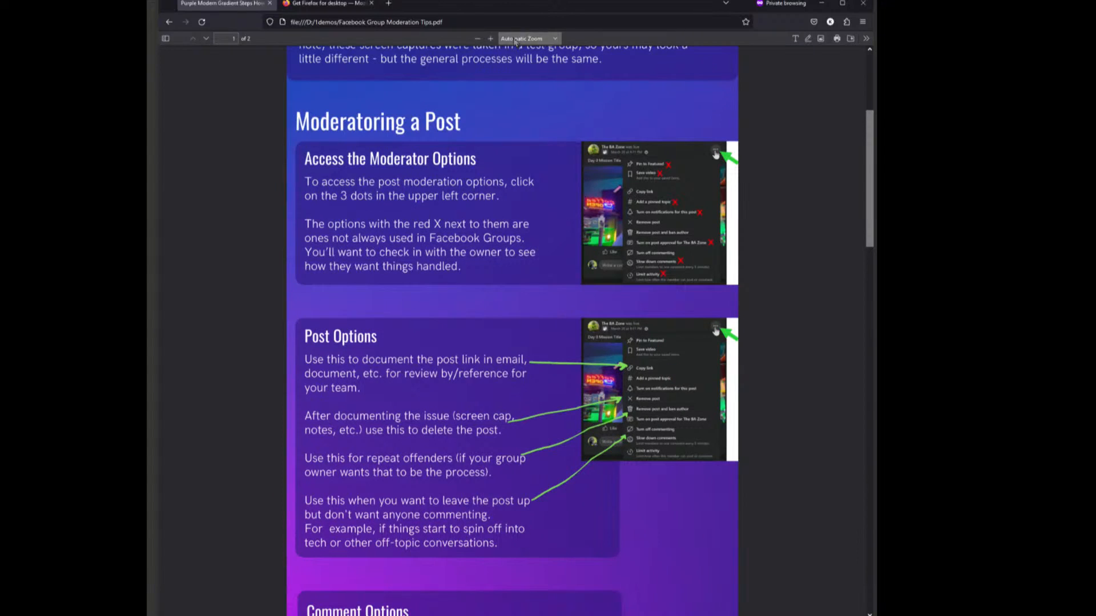
left_click(551, 39)
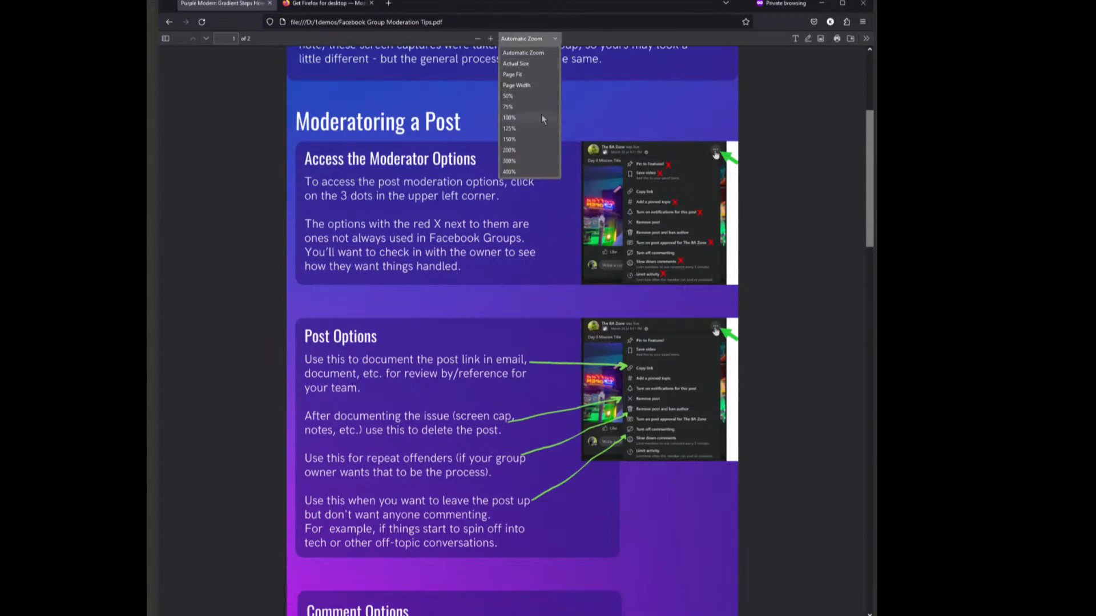
left_click(490, 39)
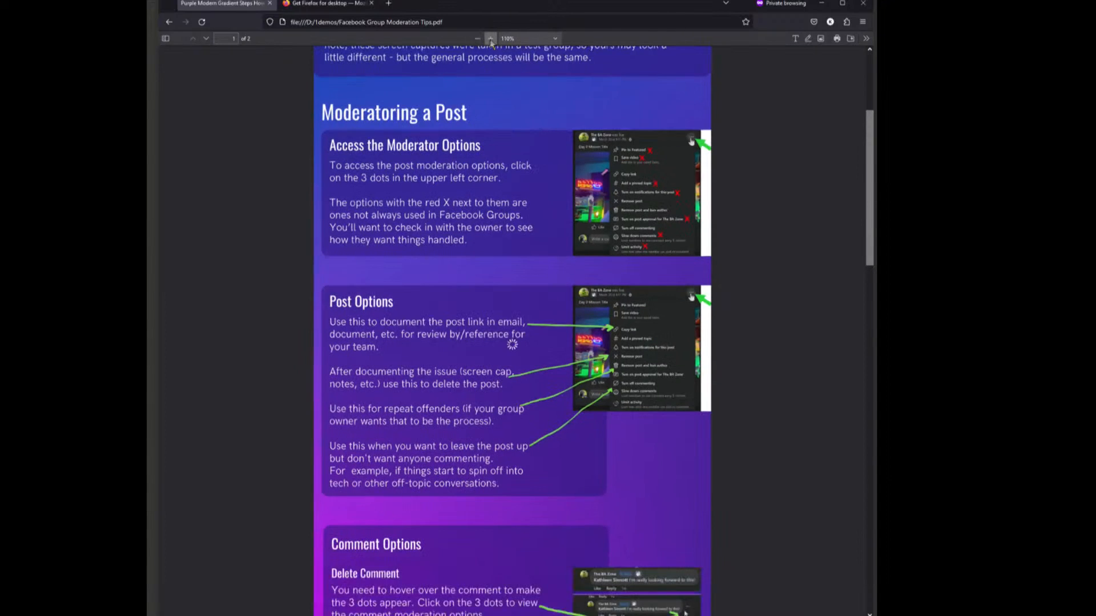
left_click(490, 39)
left_click(491, 39)
left_click(478, 39)
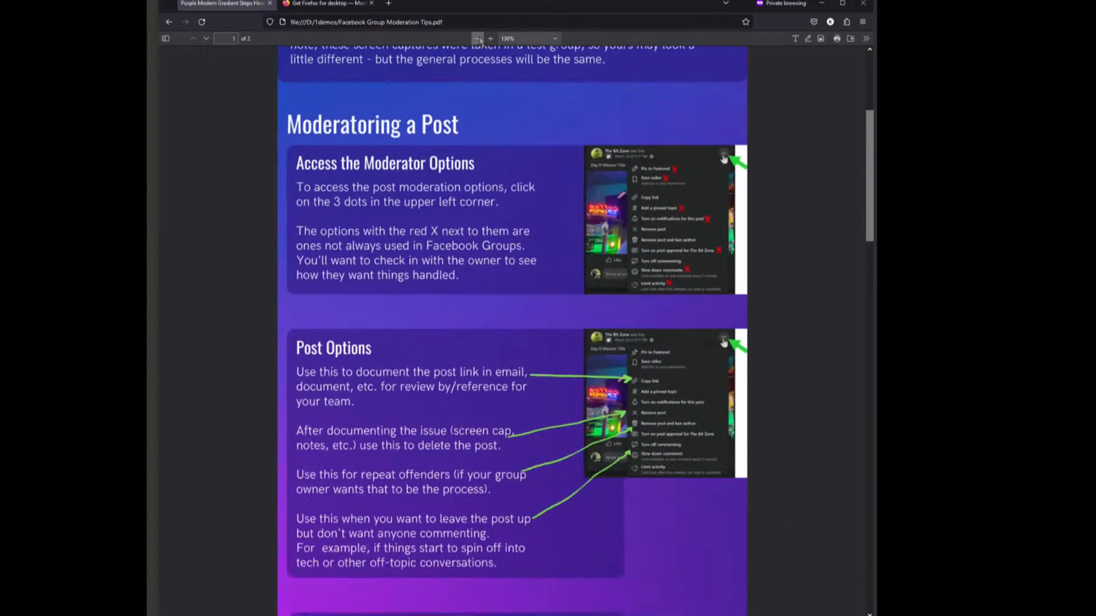
left_click(477, 39)
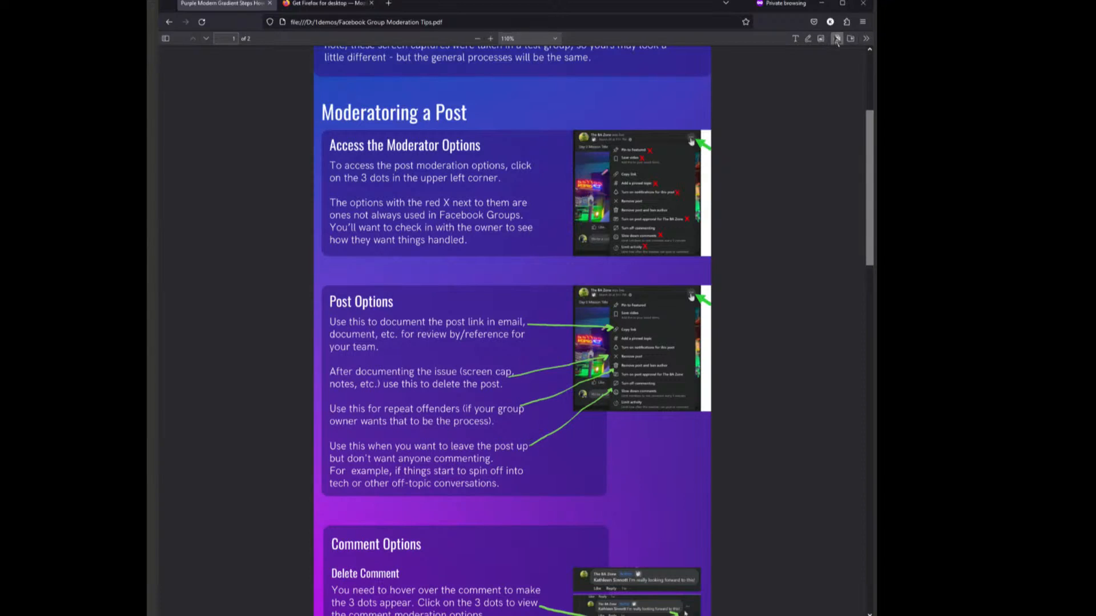
Look through the additional PDF viewer tools and the text annotation tool, leaving them closed
left_click(866, 39)
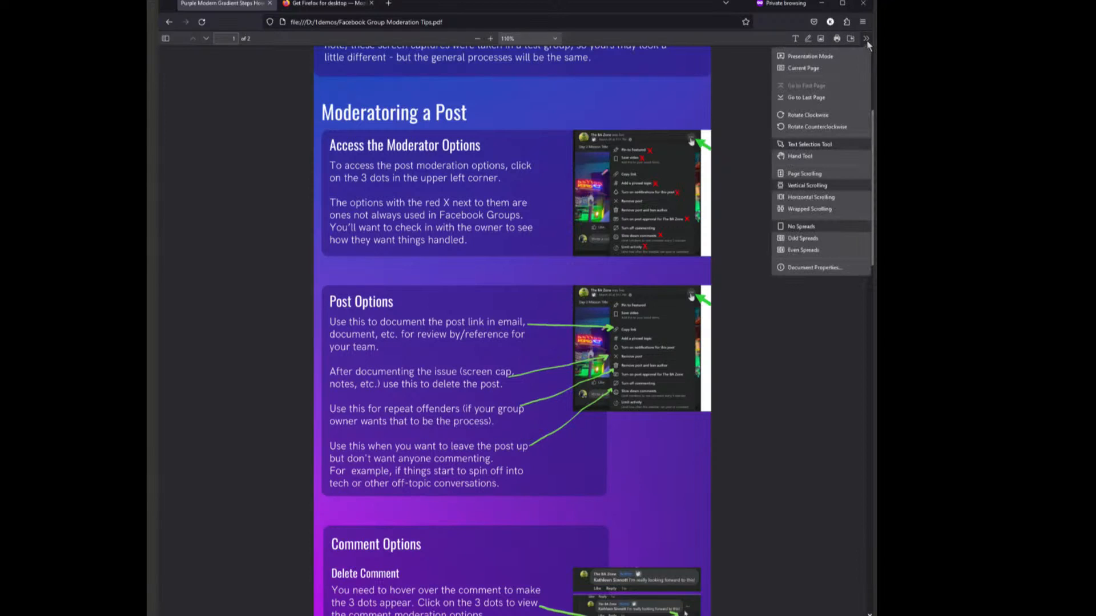
left_click(867, 40)
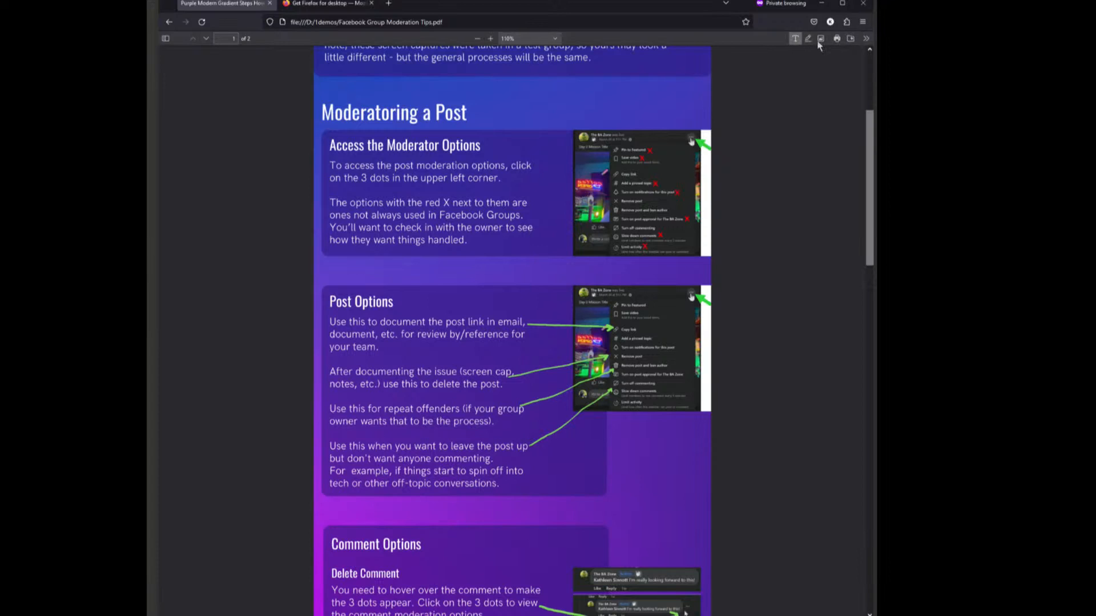
left_click(813, 41)
left_click(797, 41)
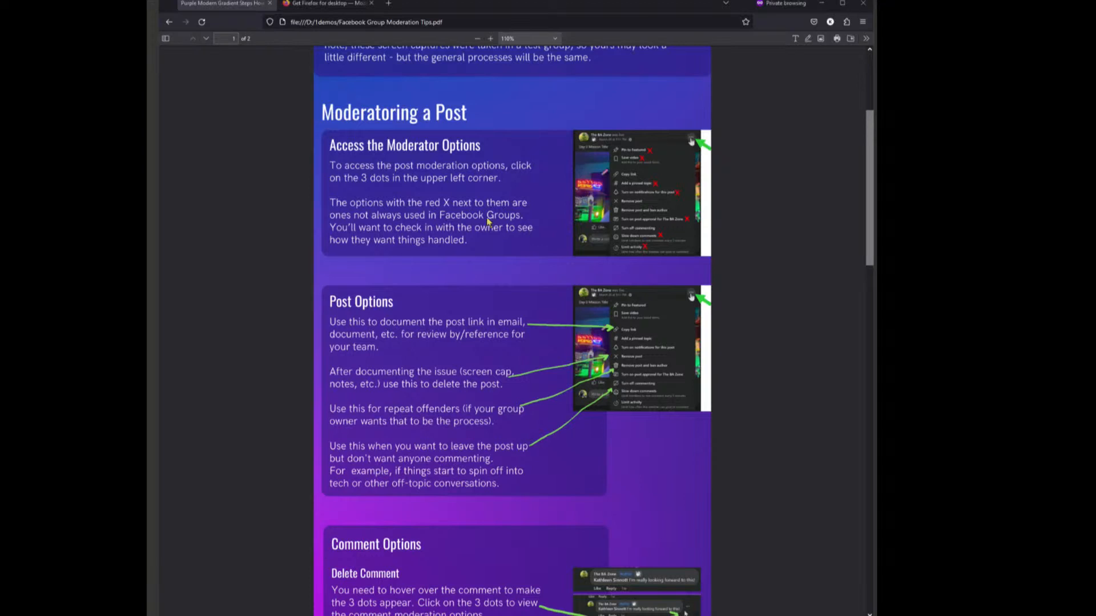
Set the text annotation color to white and increase its size
left_click(795, 40)
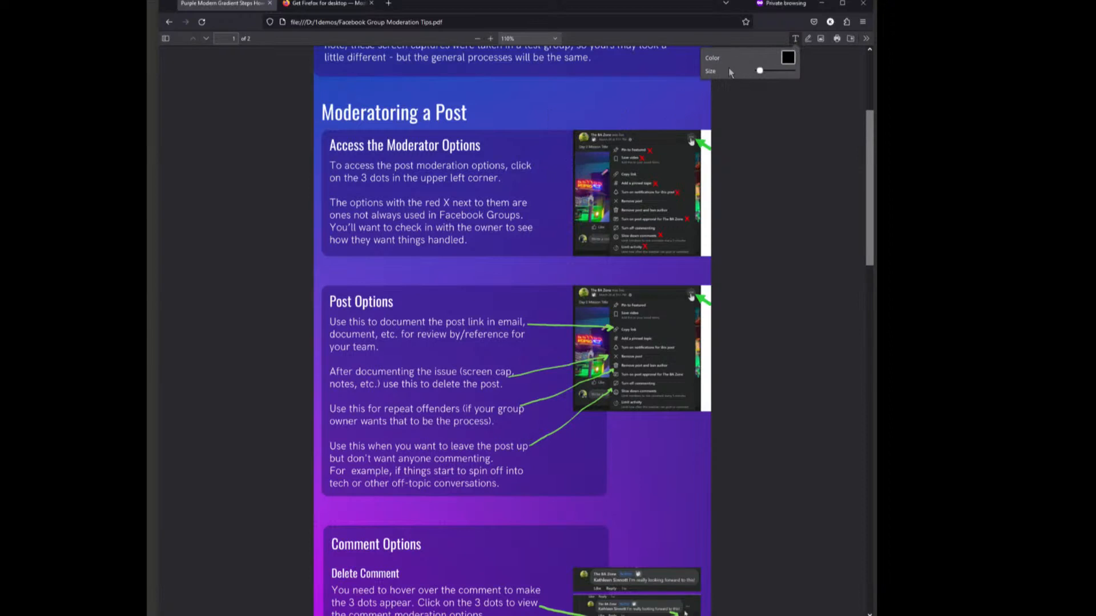
left_click(788, 59)
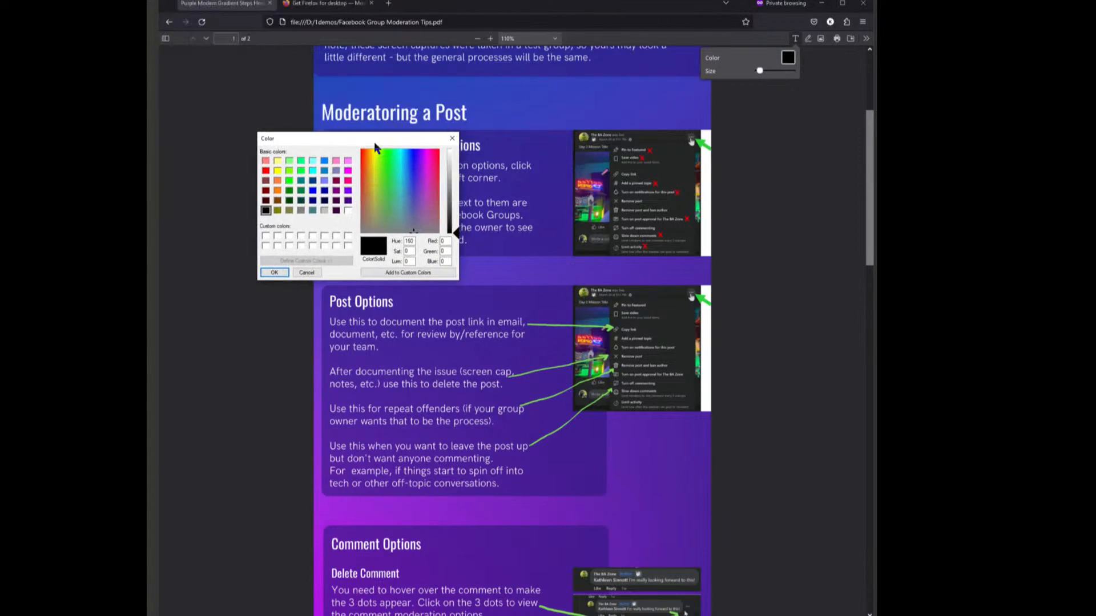
left_click(347, 209)
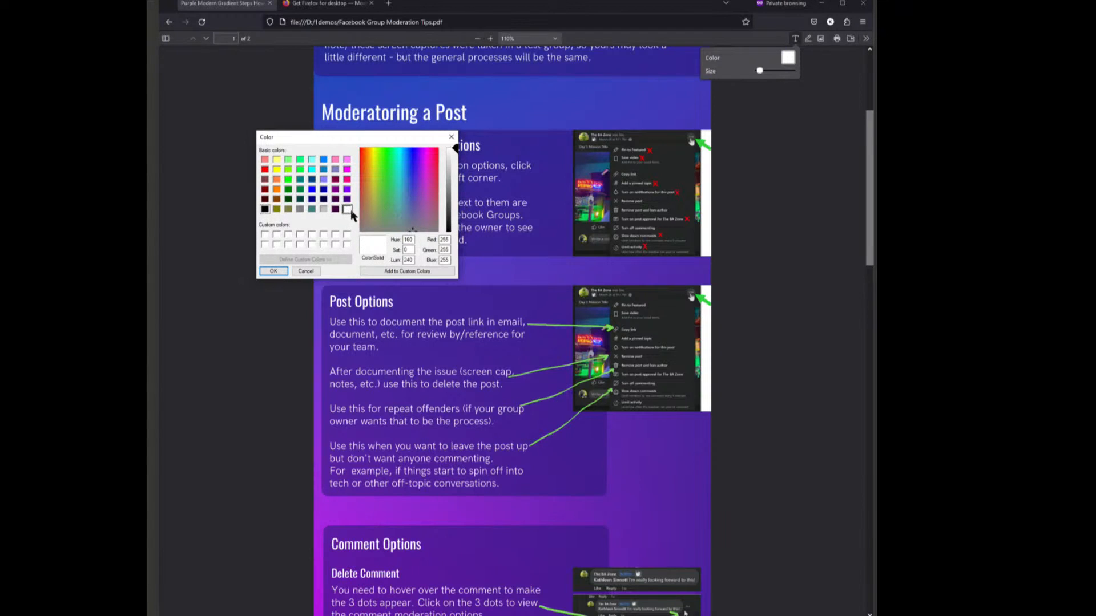
left_click(274, 271)
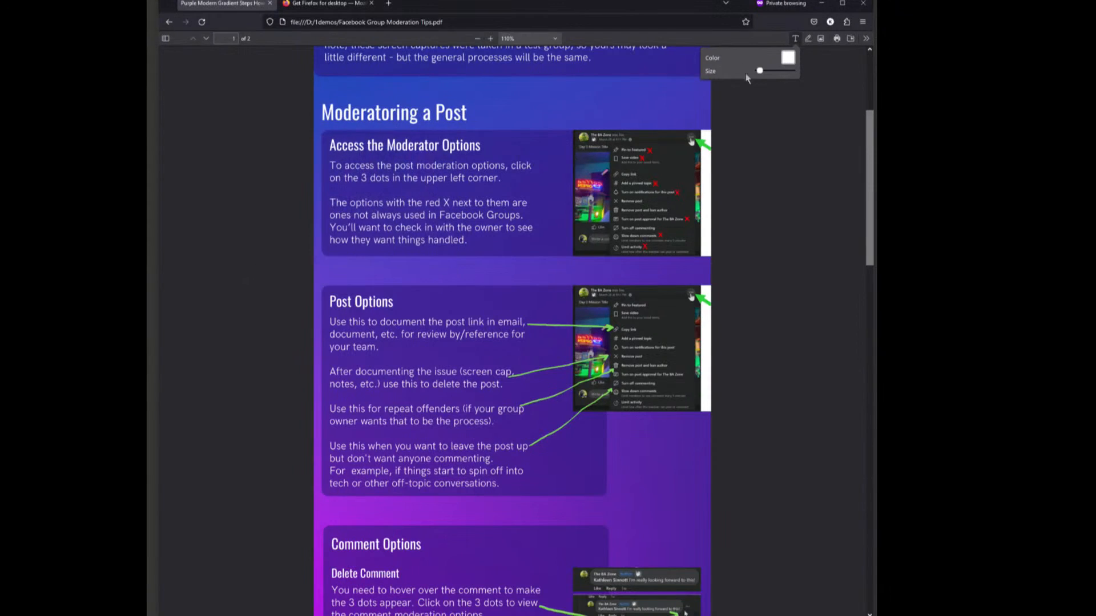
left_click_drag(761, 72, 771, 72)
Add the text "Less wonky arrows" beside the Moderatoring a Post heading, above the first screenshot
left_click(520, 115)
left_click(552, 105)
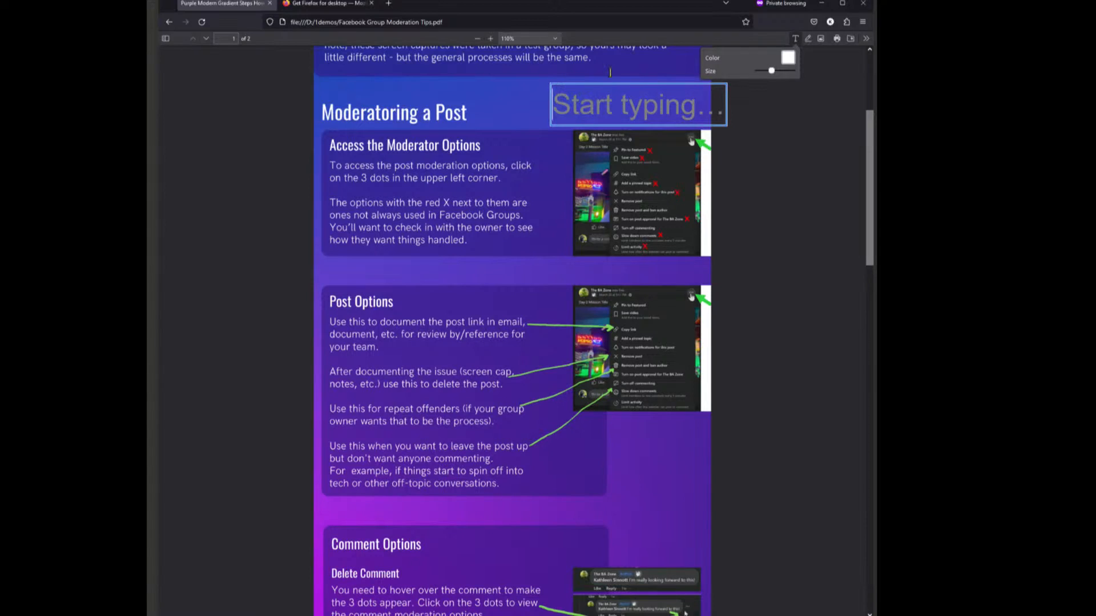
type("Less")
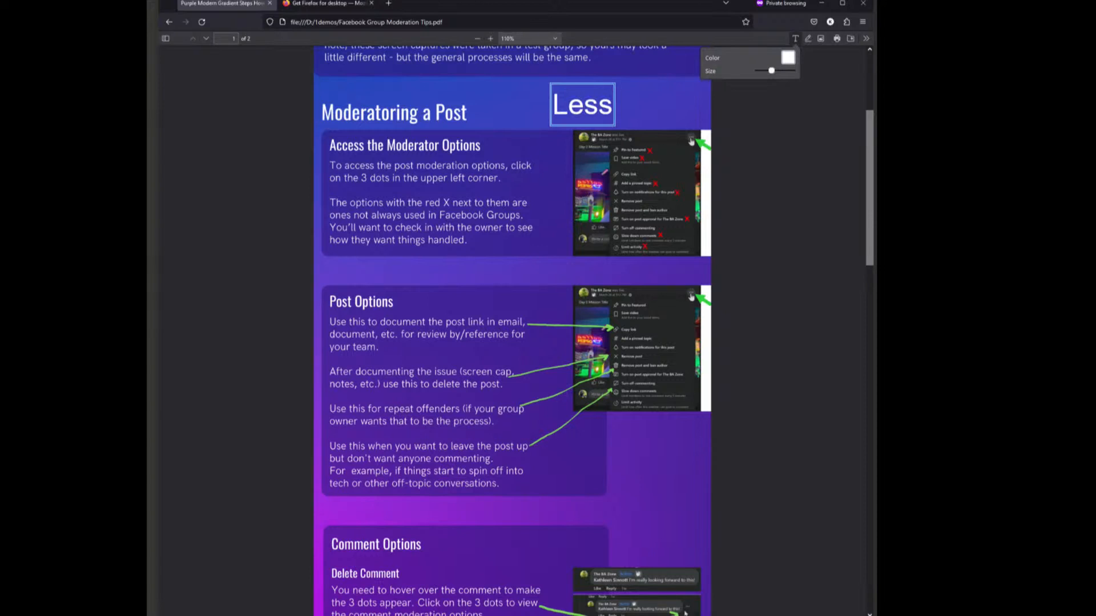
type(" wonky")
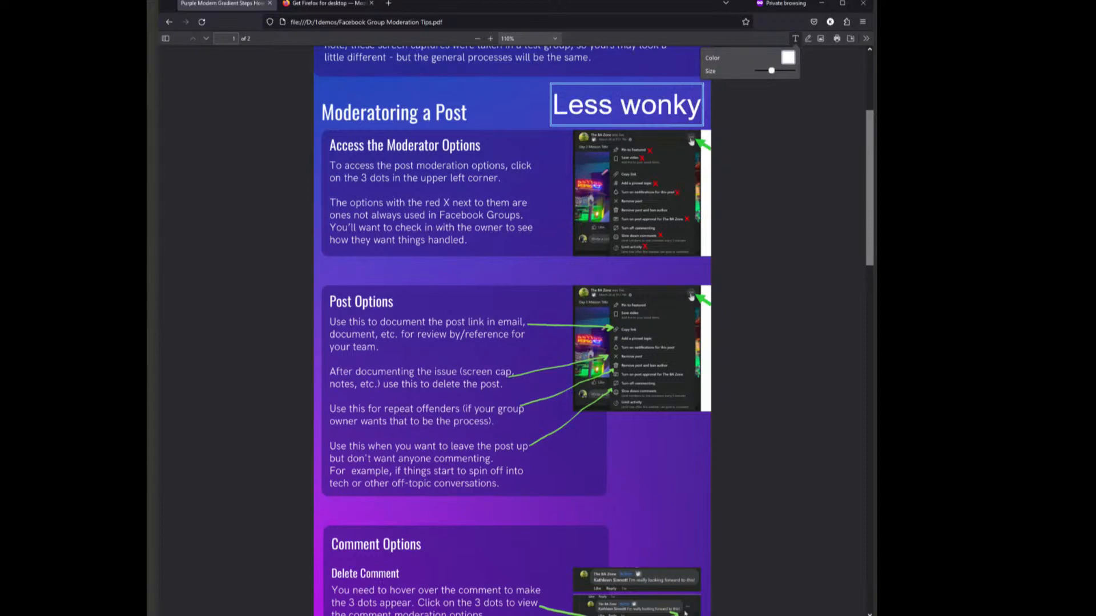
type(" arrows")
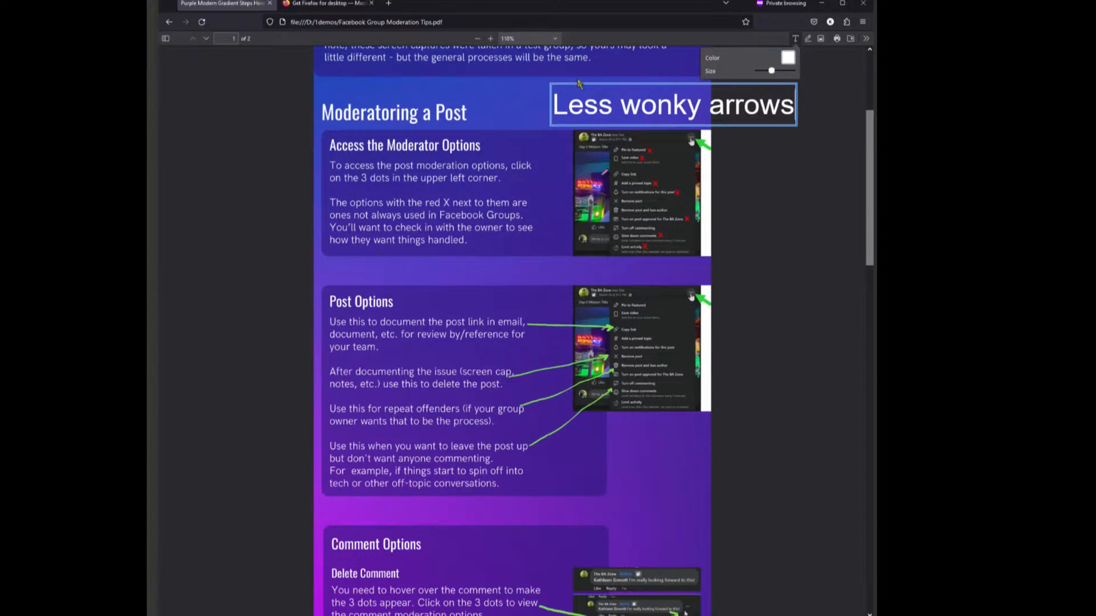
Move the "Less wonky arrows" text down beside the Post Options heading and enlarge it slightly
left_click(622, 87)
left_click(643, 145)
left_click_drag(638, 87, 574, 258)
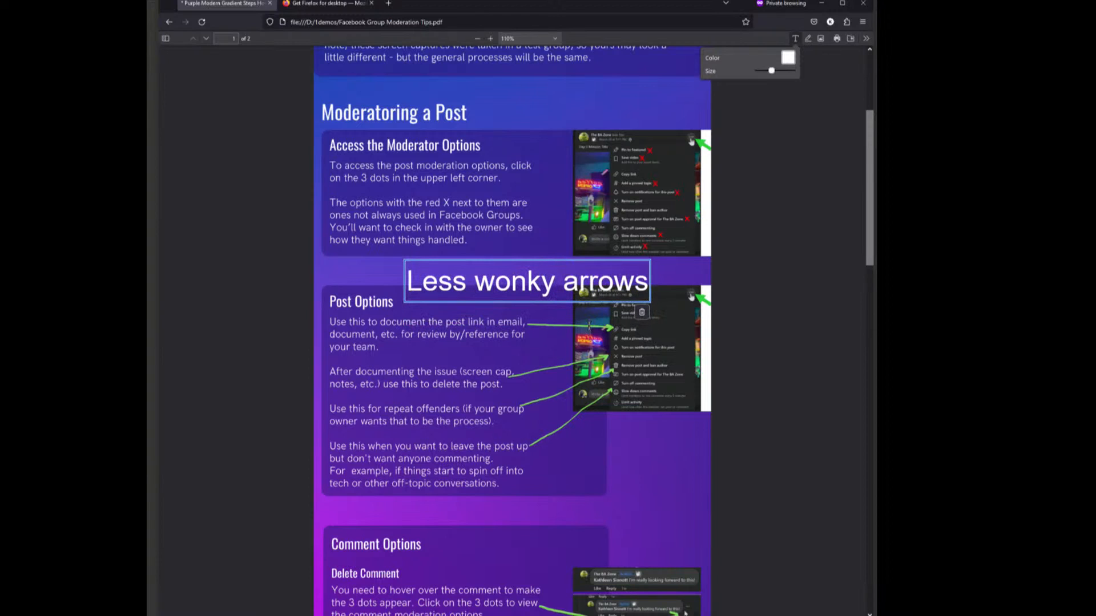
mouse_move(589, 268)
left_mouse_down()
mouse_move(617, 433)
mouse_move(653, 469)
mouse_move(542, 305)
mouse_move(606, 262)
left_mouse_up()
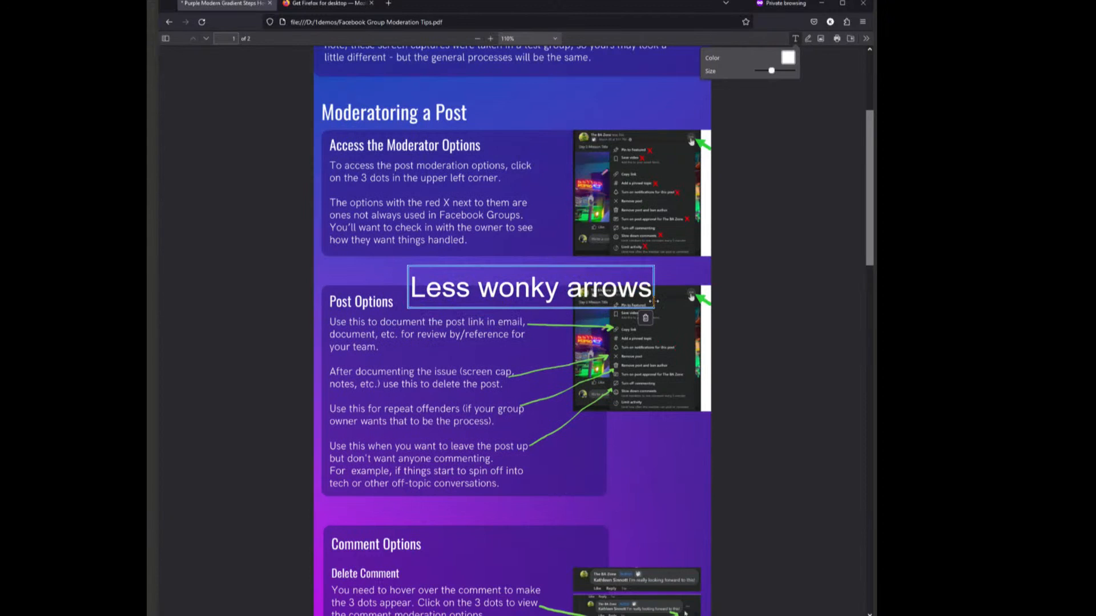
left_click_drag(509, 296, 502, 293)
mouse_move(771, 74)
left_mouse_down()
mouse_move(787, 77)
mouse_move(777, 72)
left_mouse_up()
left_click(787, 57)
left_click_drag(326, 41, 346, 14)
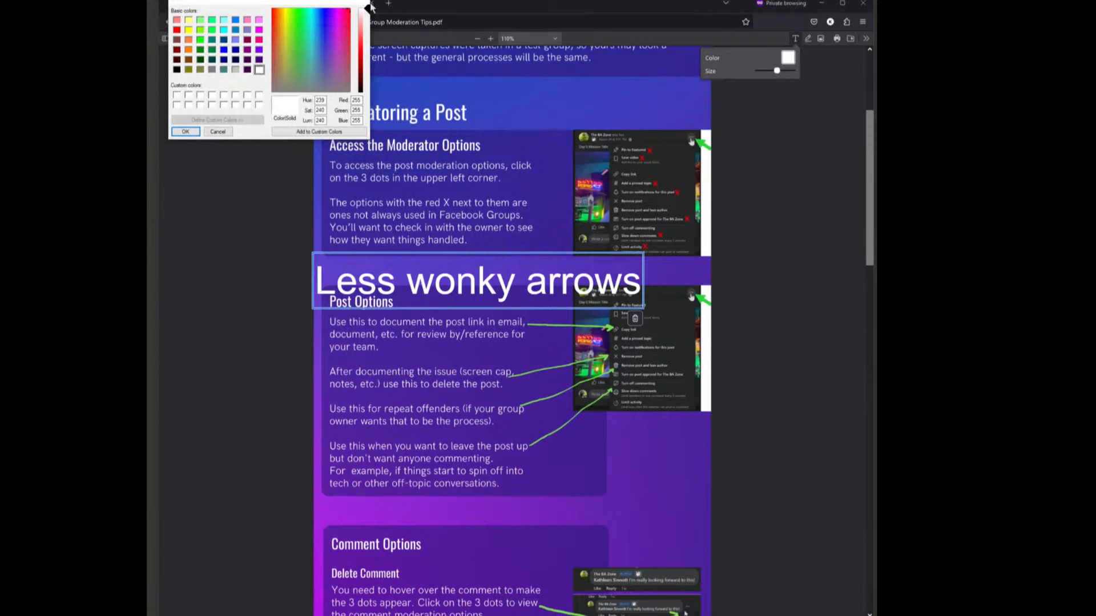
left_click_drag(335, 4, 340, 1)
left_click(367, 3)
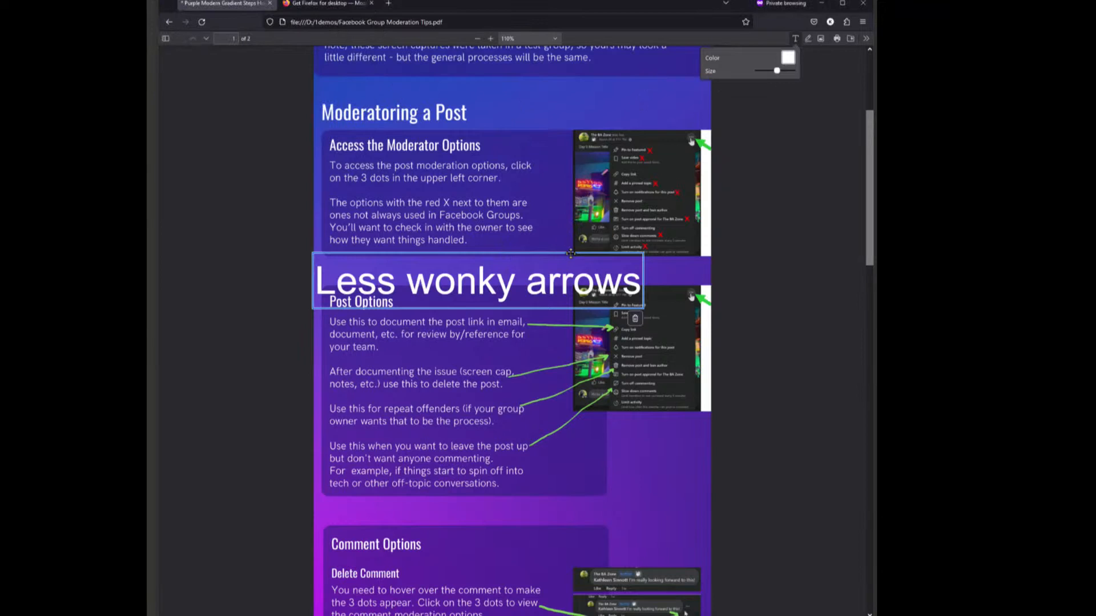
Reduce the size of the "Less wonky arrows" text and move it over the upper edge of the Post Options screenshot
left_click_drag(571, 254, 637, 247)
left_click_drag(776, 72, 769, 73)
left_click_drag(538, 266, 644, 279)
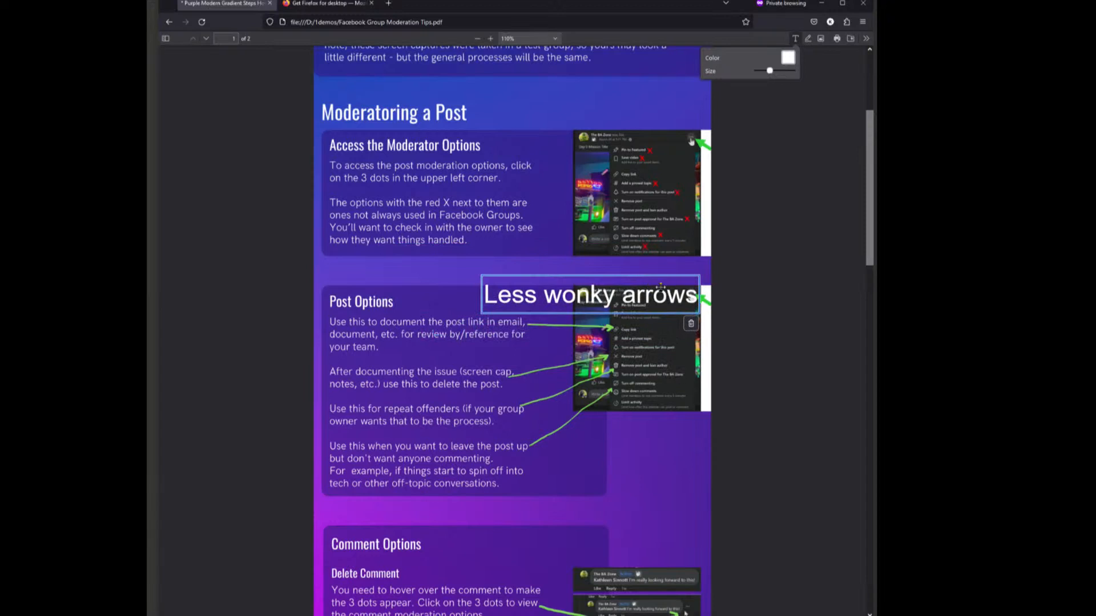
left_click(644, 267)
left_click(675, 458)
left_click(674, 457)
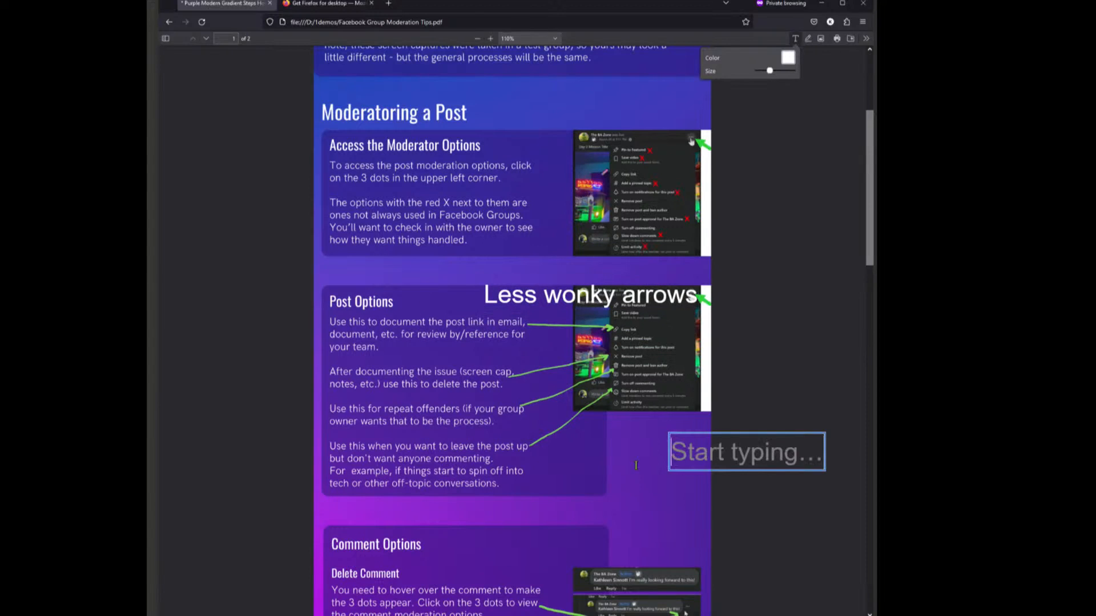
left_click(760, 444)
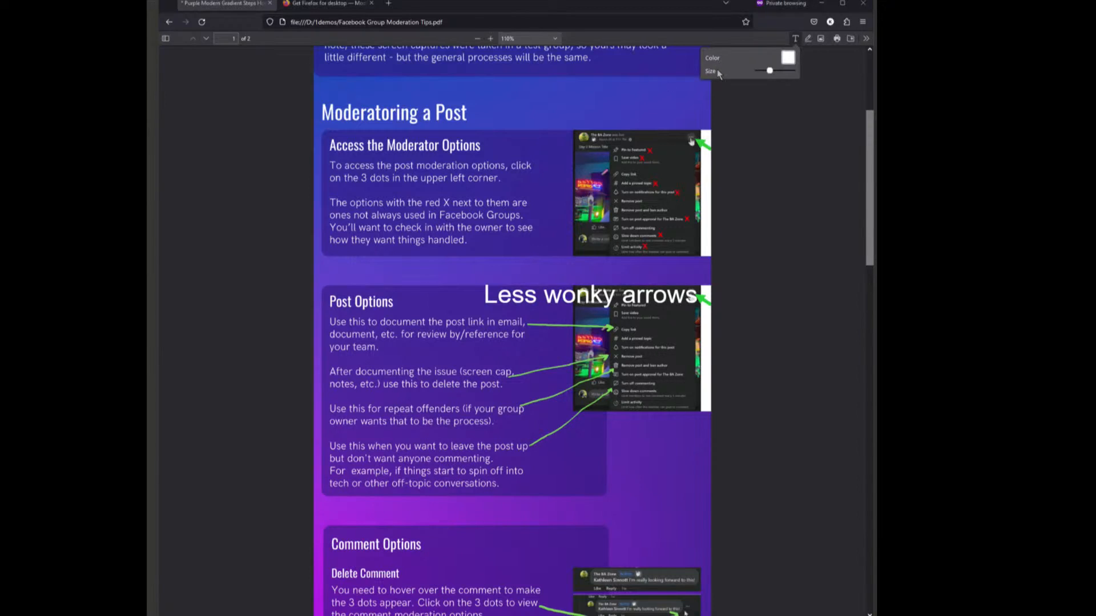
Switch from text annotation to the freehand Draw tool
left_click(810, 39)
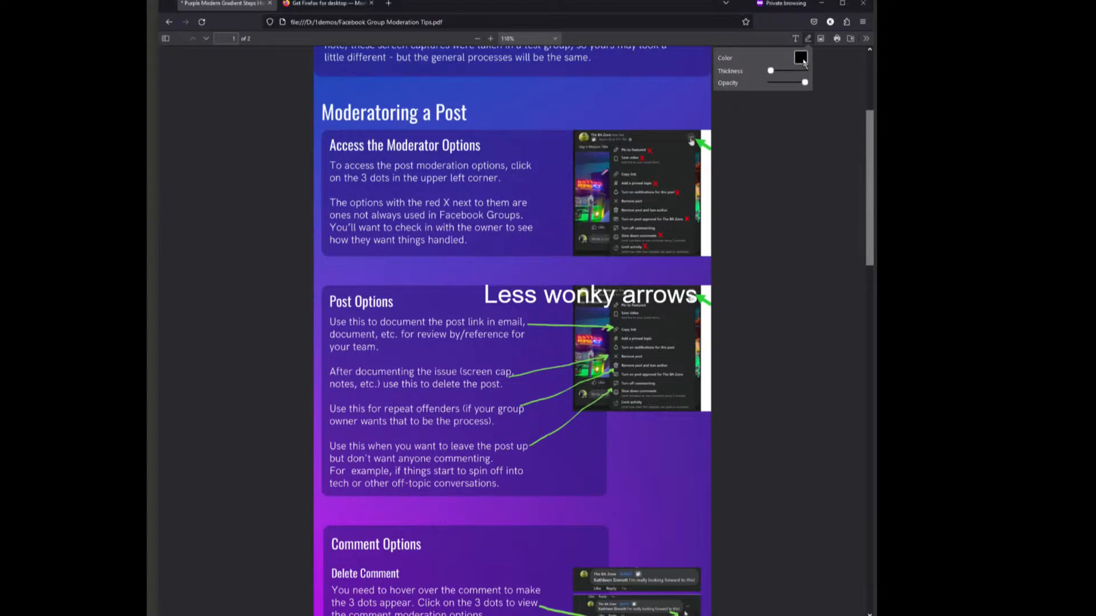
left_click(801, 58)
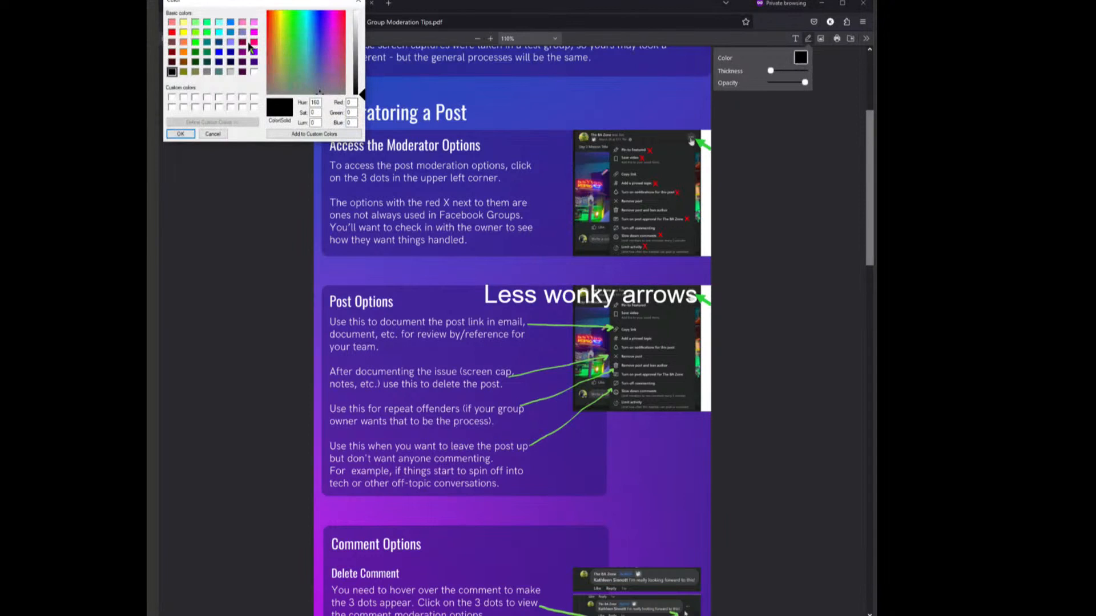
left_click(197, 43)
left_click(220, 33)
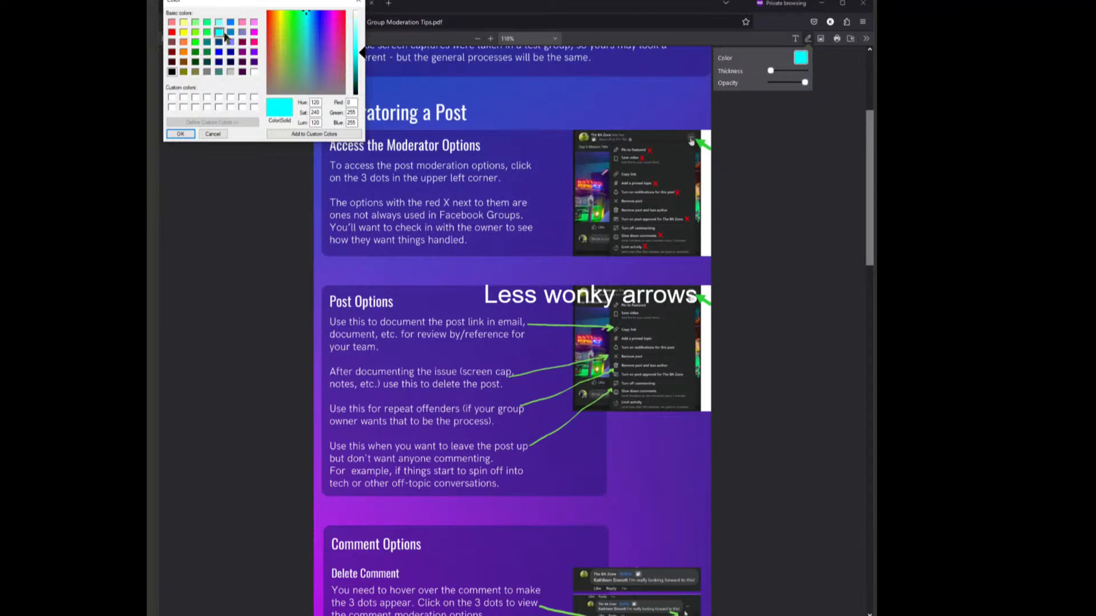
left_click(358, 3)
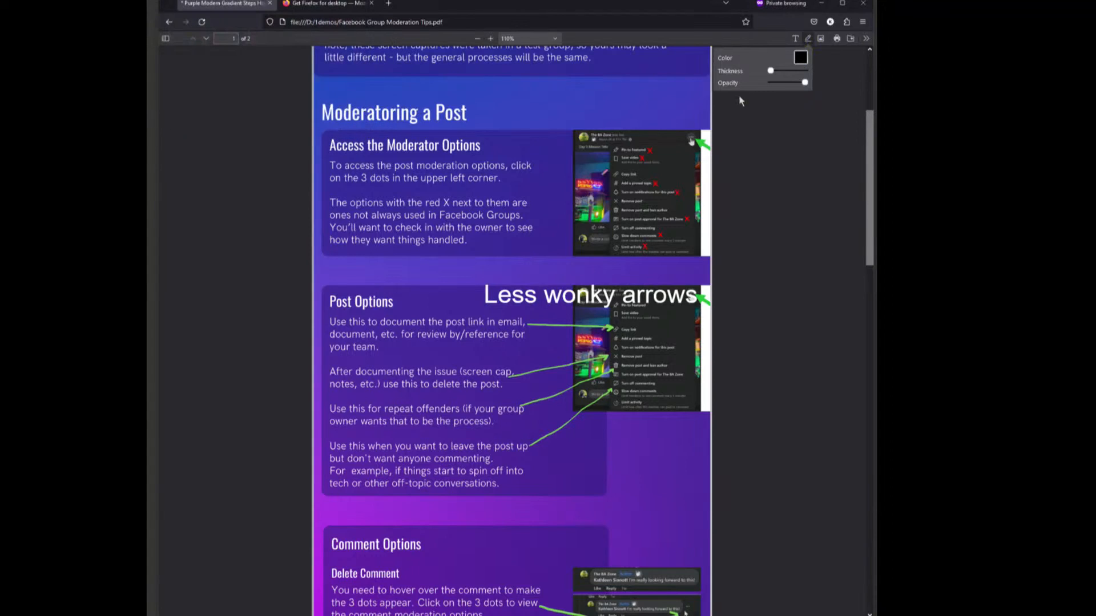
Increase the drawing line thickness slightly and set the drawing color to light cyan
mouse_move(771, 72)
left_mouse_down()
mouse_move(806, 85)
mouse_move(777, 71)
left_mouse_up()
left_click(800, 58)
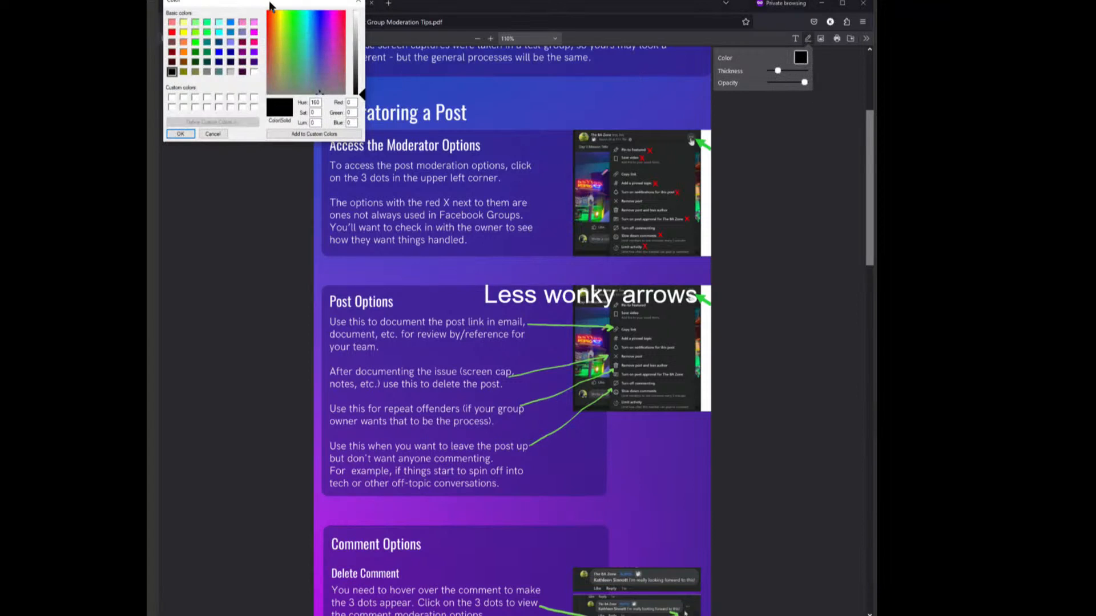
left_click(318, 120)
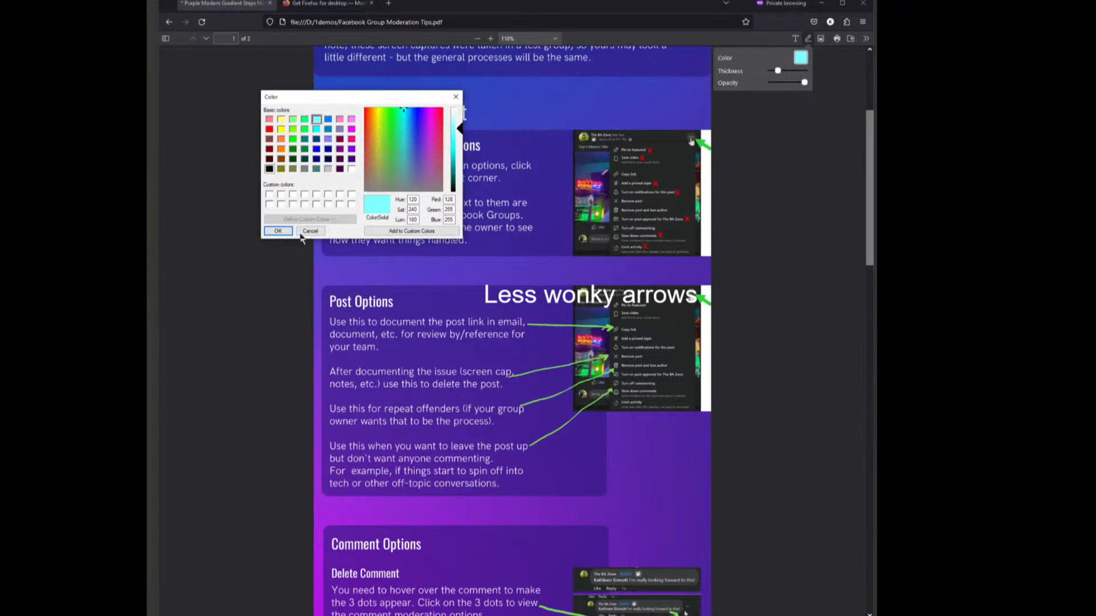
left_click(278, 231)
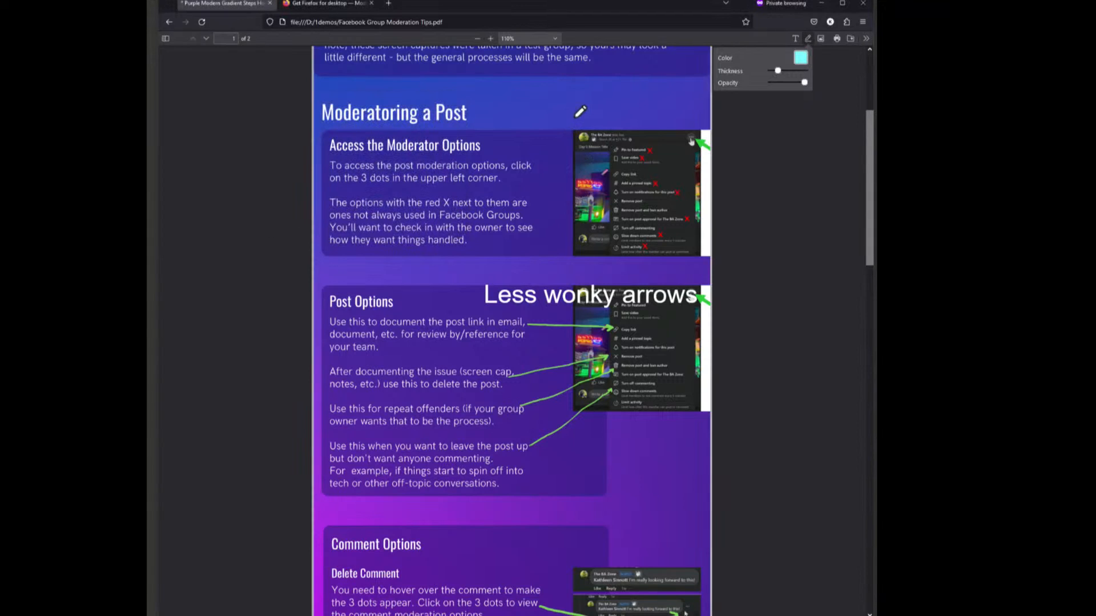
Draw freehand test strokes over the first screenshot and below the Post Options screenshot at reduced opacity, and delete the drawing
left_click_drag(575, 110, 500, 122)
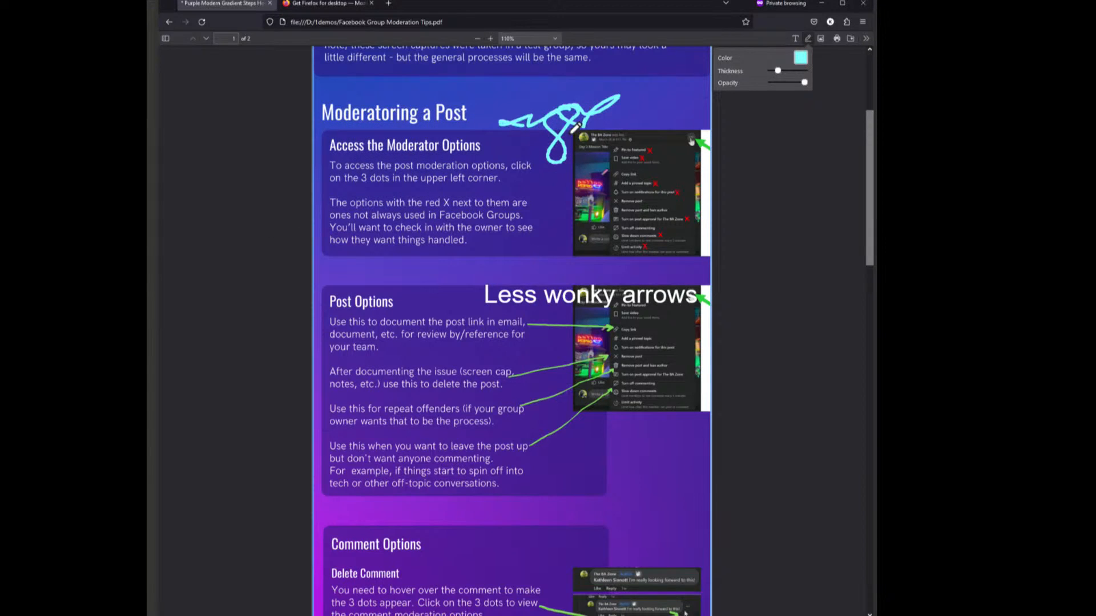
mouse_move(564, 153)
left_mouse_down()
mouse_move(624, 213)
mouse_move(619, 193)
left_mouse_up()
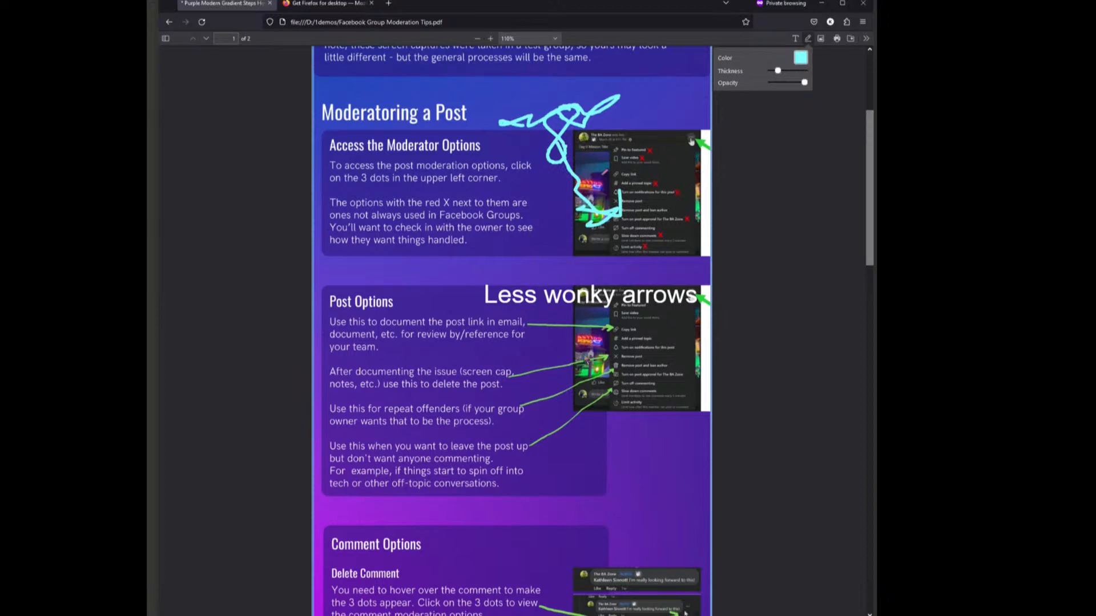
mouse_move(553, 458)
left_mouse_down()
mouse_move(593, 445)
mouse_move(618, 480)
mouse_move(679, 436)
left_mouse_up()
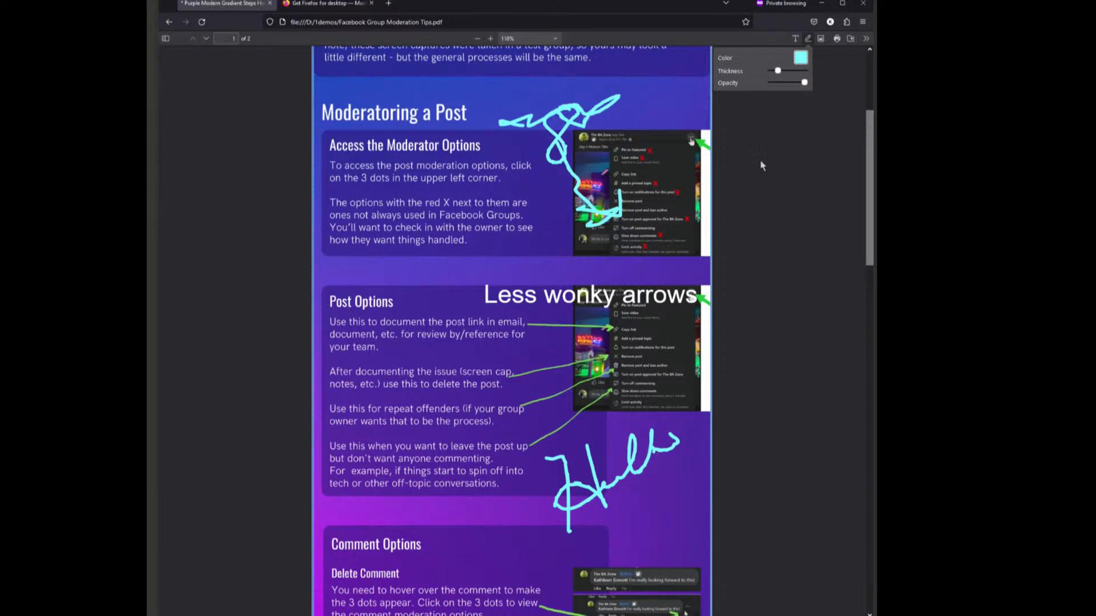
mouse_move(804, 82)
left_mouse_down()
mouse_move(768, 86)
mouse_move(802, 85)
mouse_move(788, 90)
left_mouse_up()
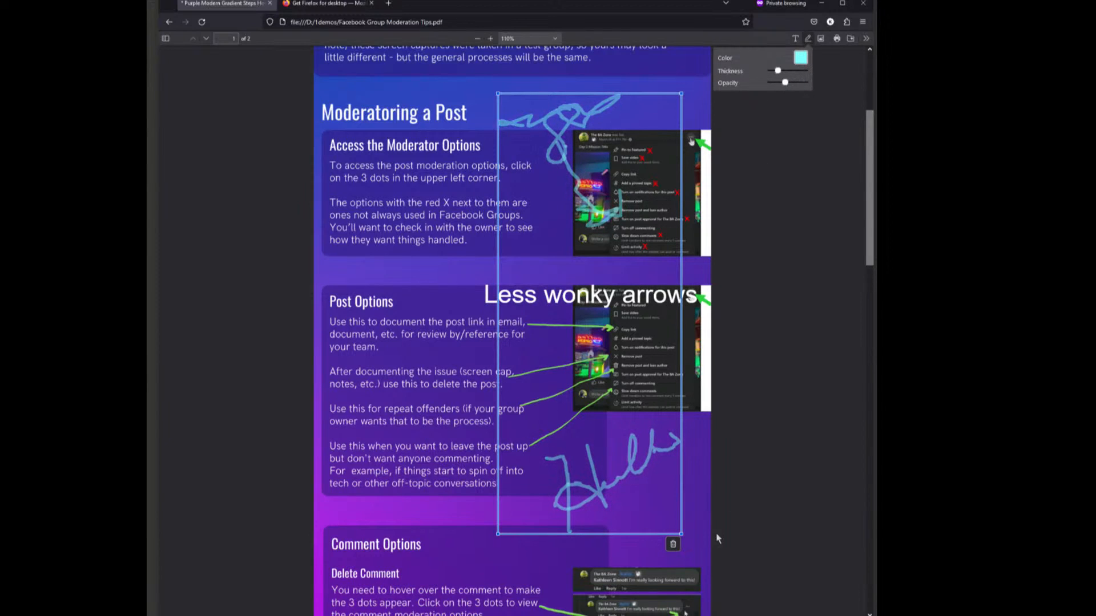
left_click(673, 545)
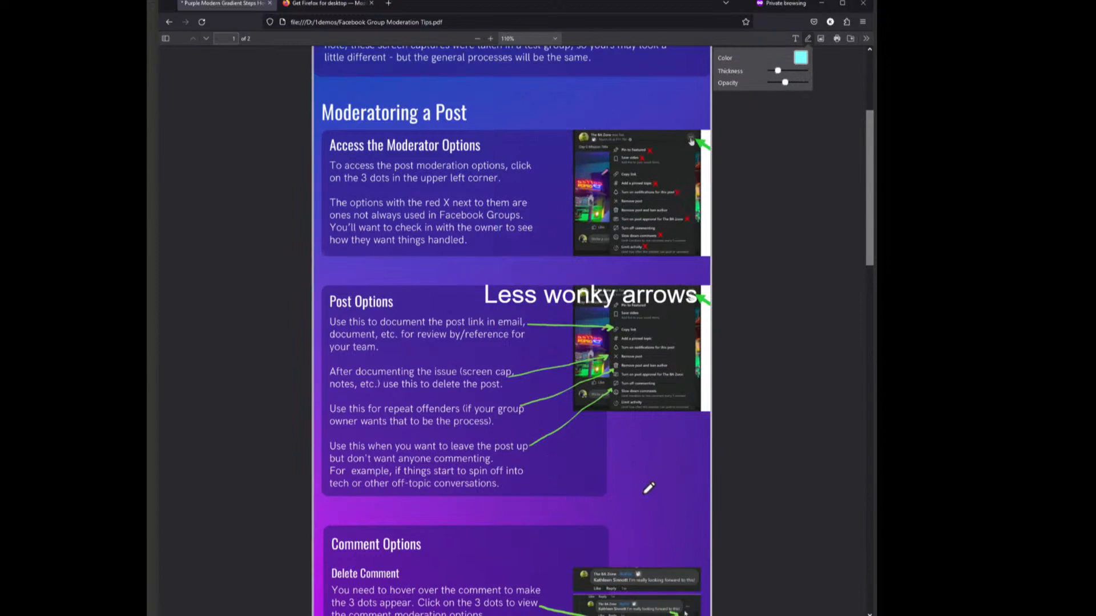
Handwrite "Hello" below the Post Options screenshot at nearly full opacity, and move it beside the Comment Options heading
mouse_move(557, 469)
left_mouse_down()
mouse_move(565, 507)
mouse_move(608, 457)
mouse_move(640, 471)
left_mouse_up()
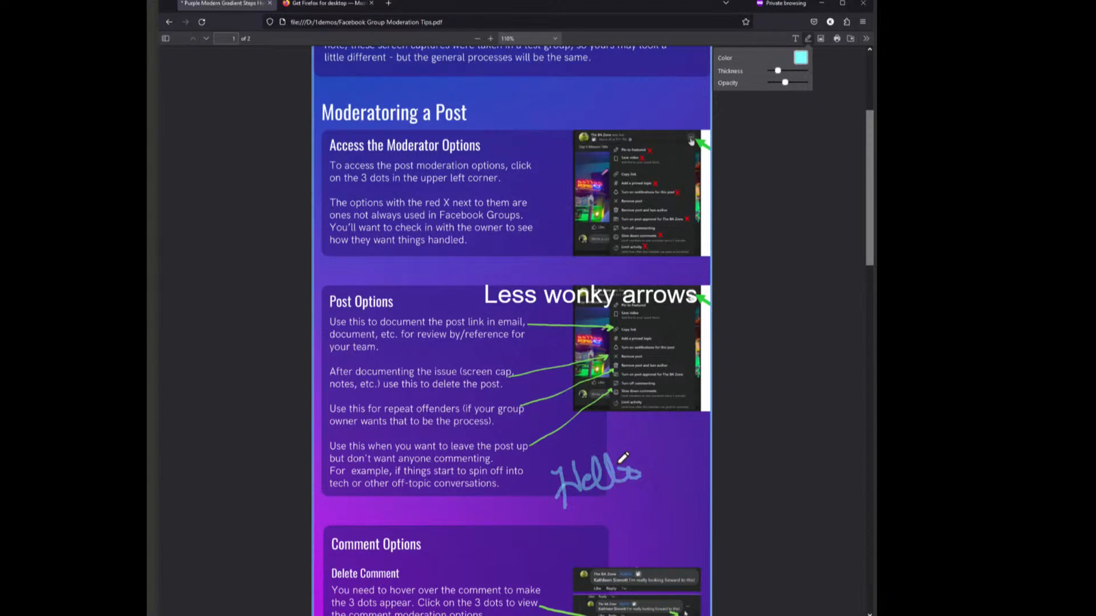
mouse_move(786, 84)
left_mouse_down()
mouse_move(805, 84)
mouse_move(778, 73)
left_mouse_up()
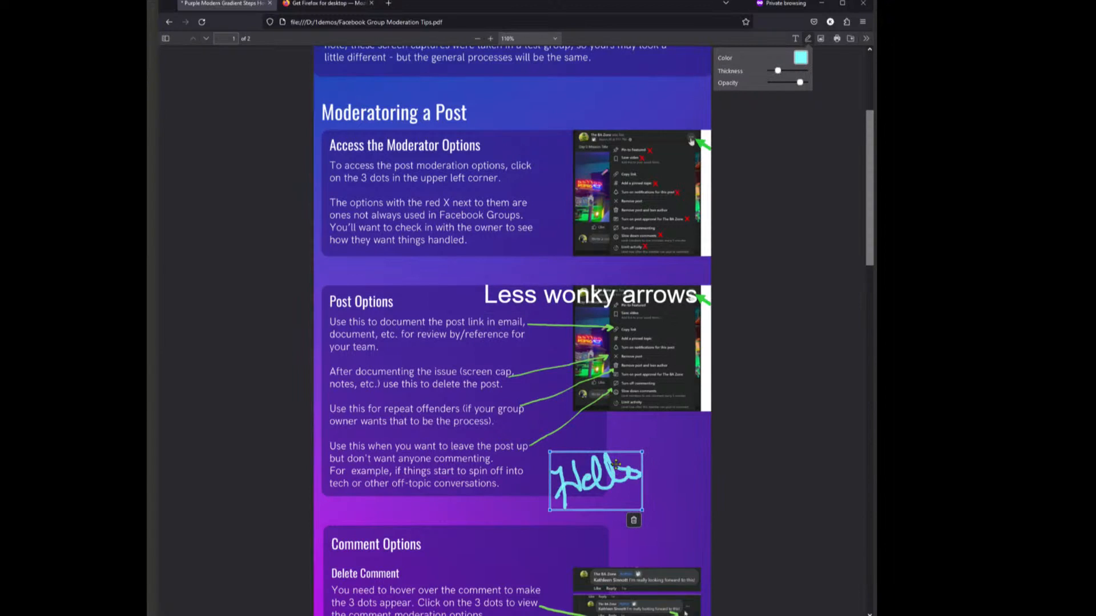
mouse_move(619, 452)
left_mouse_down()
mouse_move(649, 398)
mouse_move(596, 213)
mouse_move(602, 167)
mouse_move(585, 91)
mouse_move(571, 246)
mouse_move(490, 496)
left_mouse_up()
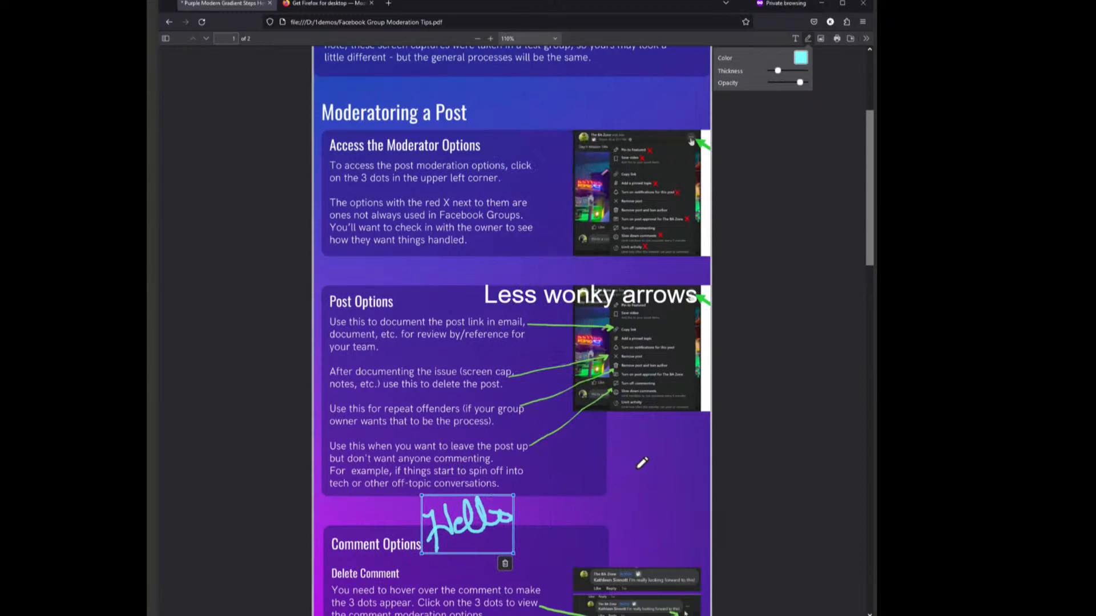
left_click(796, 39)
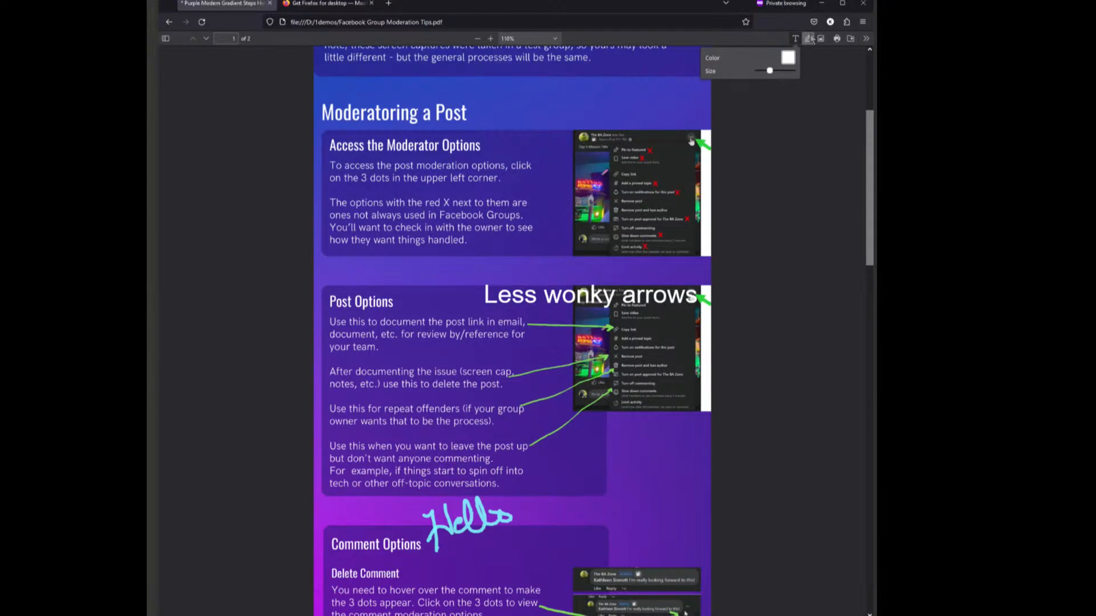
Draw a small smiley face beside the Moderatoring a Post heading, and replace it with a wavy line
left_click(808, 39)
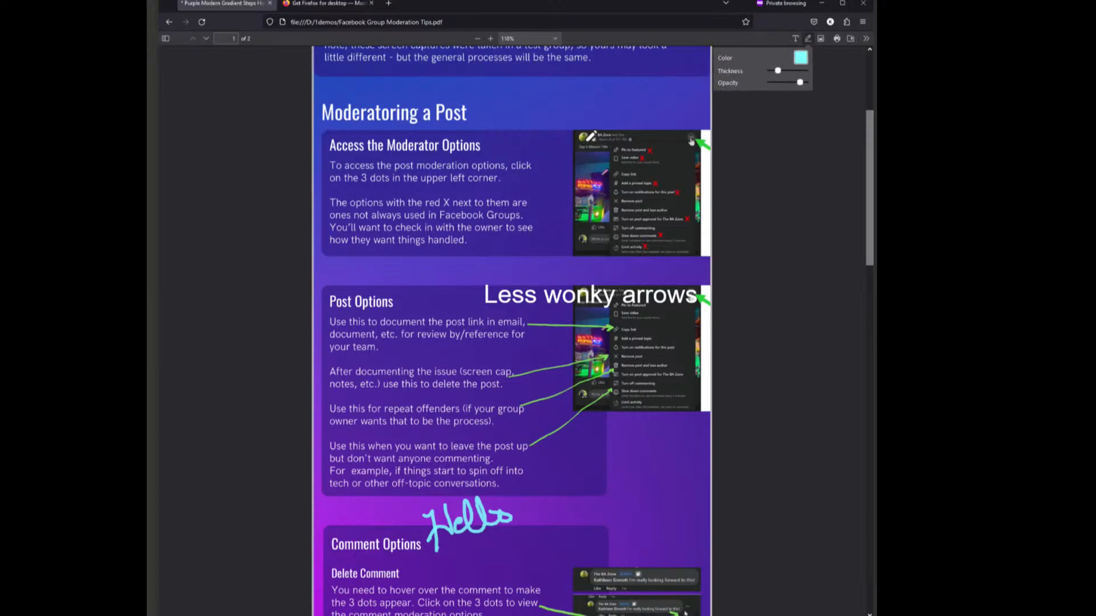
left_click(505, 105)
left_click(521, 101)
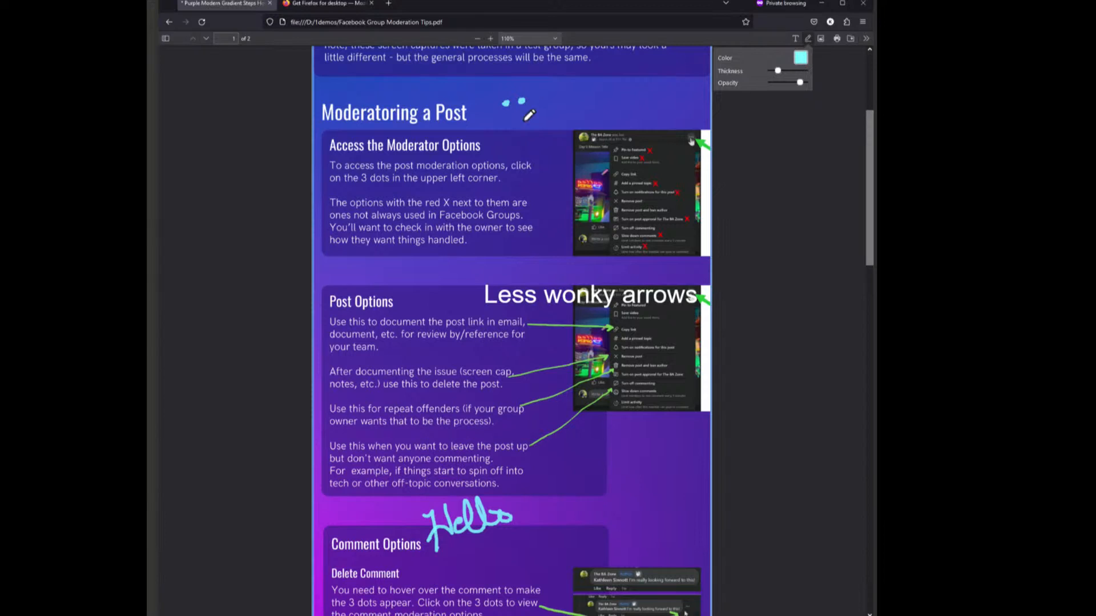
left_click(512, 118)
left_click_drag(528, 121, 526, 112)
mouse_move(800, 83)
left_mouse_down()
mouse_move(776, 84)
mouse_move(800, 84)
left_mouse_up()
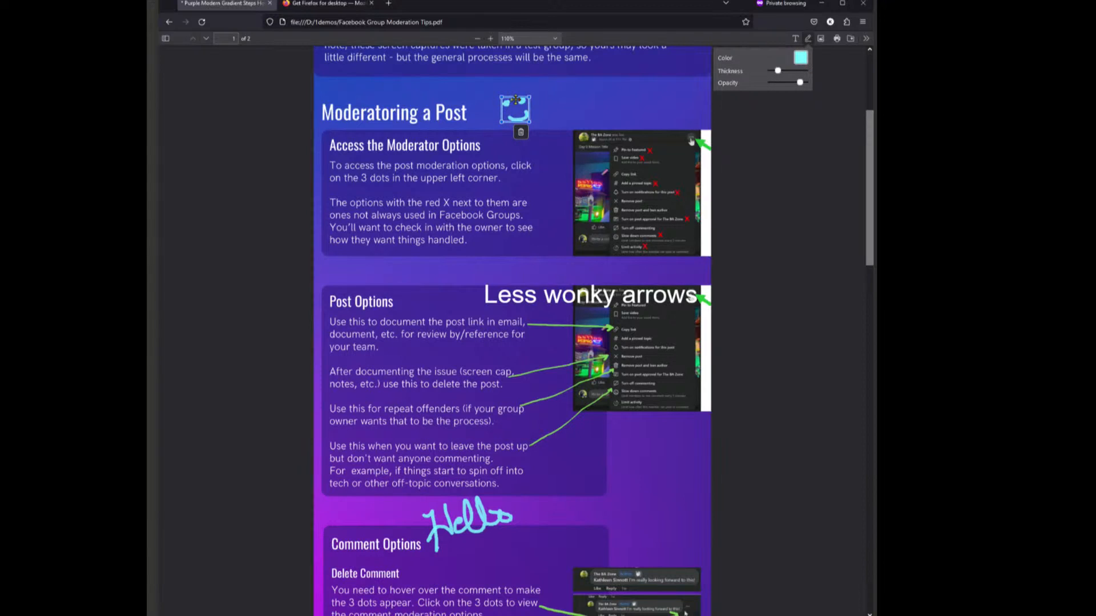
left_click_drag(516, 108, 602, 96)
key("Delete")
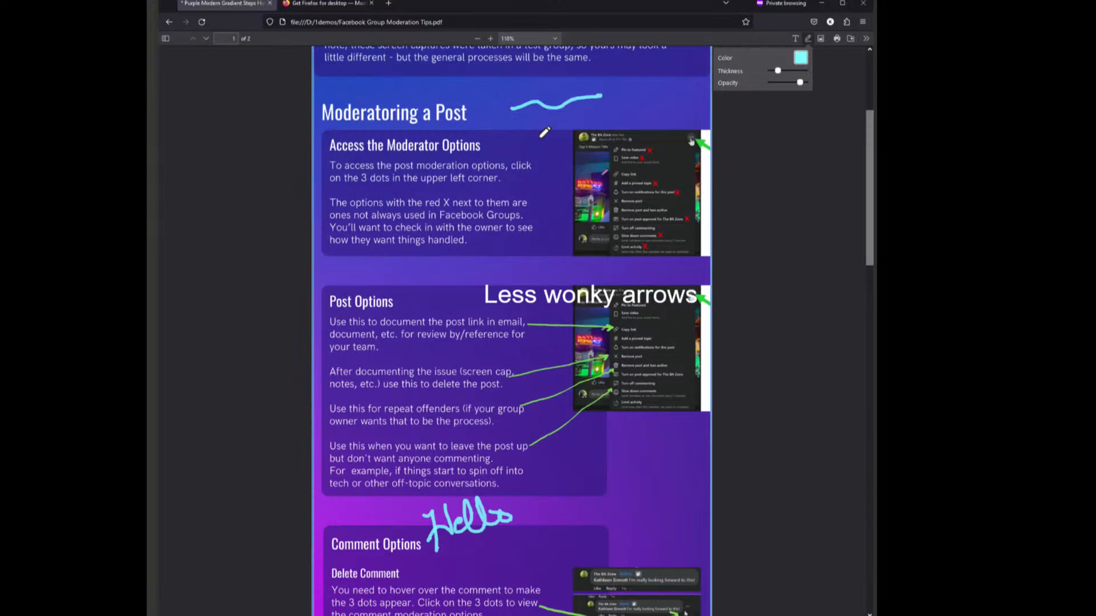
Draw an upward arrow below the Post Options screenshot at higher opacity, and delete it together with the wavy line
mouse_move(665, 449)
left_mouse_down()
mouse_move(665, 433)
mouse_move(677, 435)
left_mouse_up()
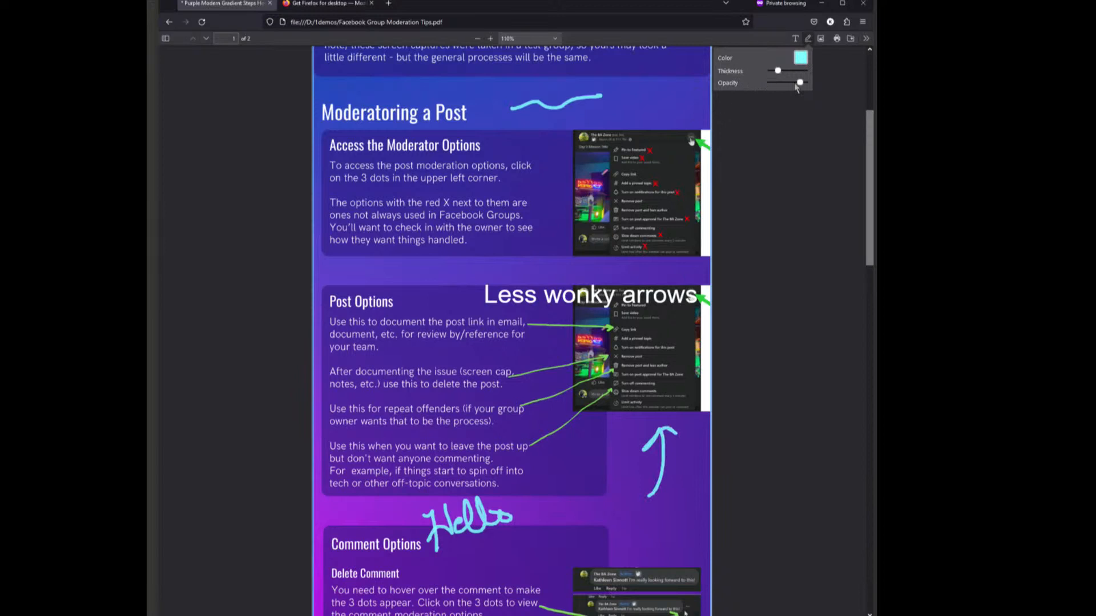
mouse_move(799, 82)
left_mouse_down()
mouse_move(774, 83)
mouse_move(803, 83)
left_mouse_up()
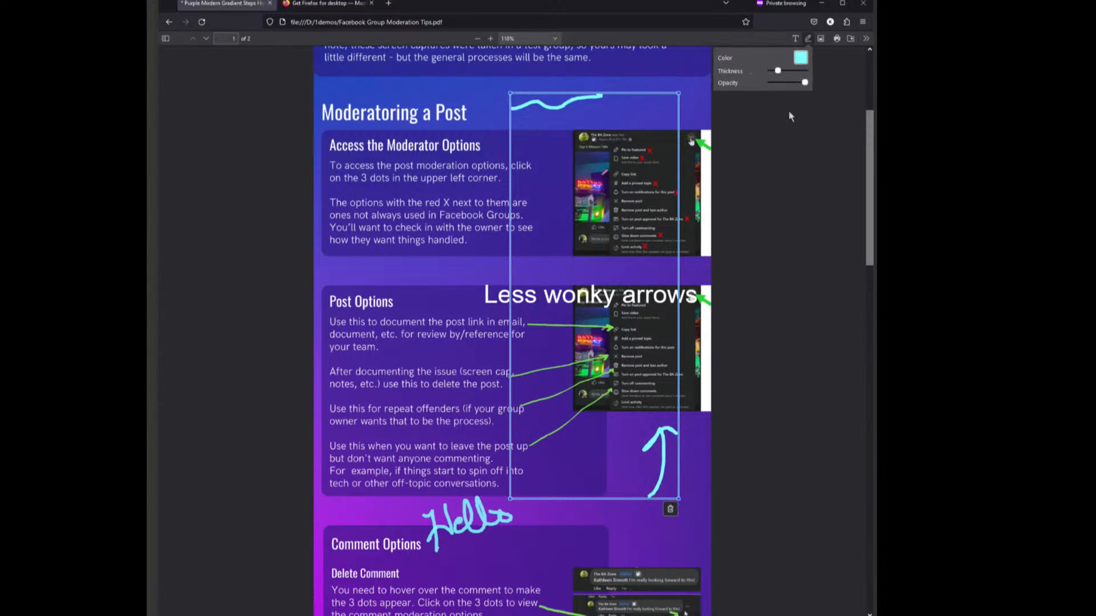
left_click(670, 508)
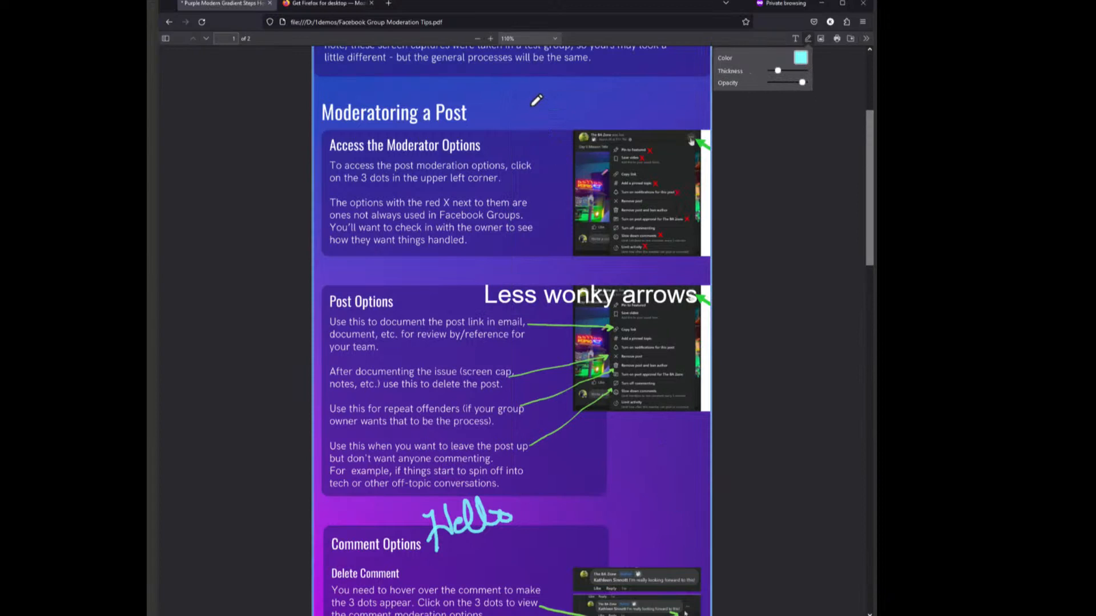
Draw a small smiley face with two eyes and a curved mouth beside the Moderatoring a Post heading, and leave drawing mode
left_click(532, 99)
left_click(547, 98)
left_click_drag(534, 109, 551, 109)
left_click(795, 38)
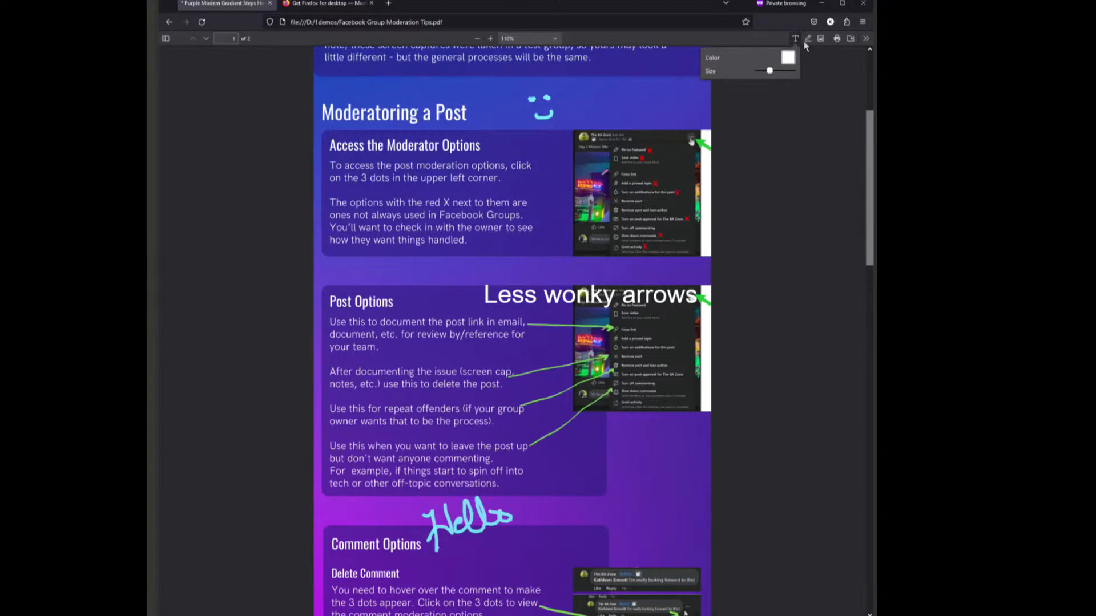
left_click(807, 40)
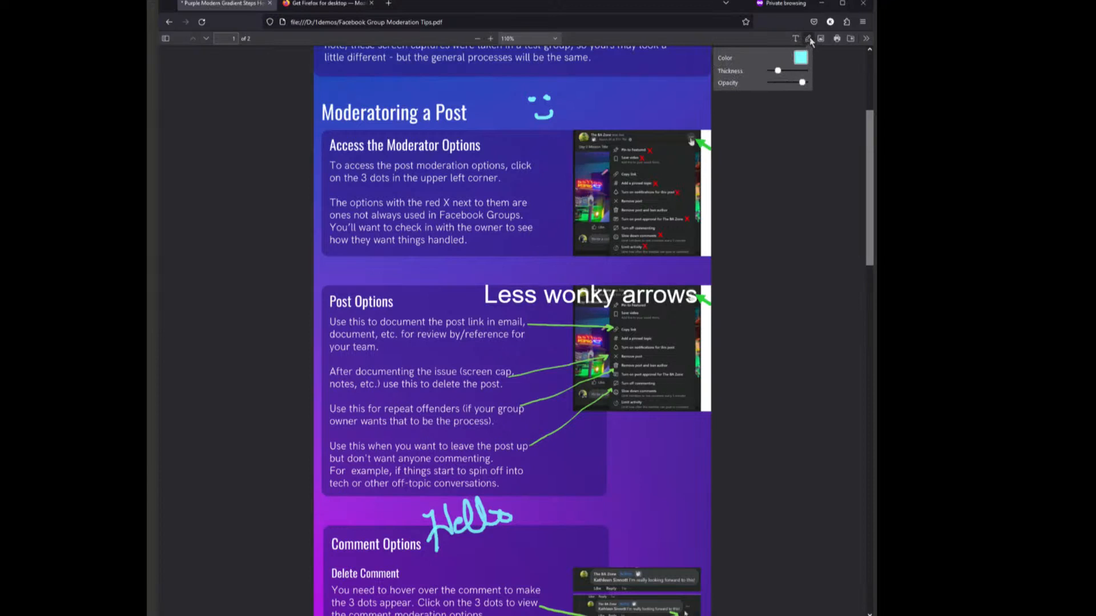
left_click(808, 39)
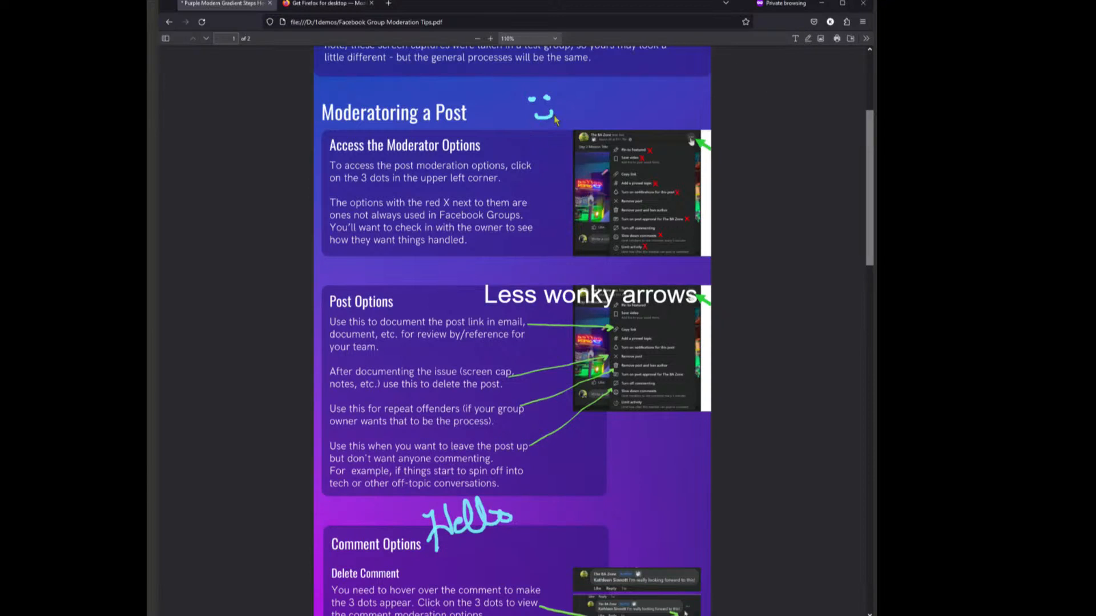
Move the handwritten "Hello" from the Comment Options heading to the space below the Post Options screenshot
left_click(807, 39)
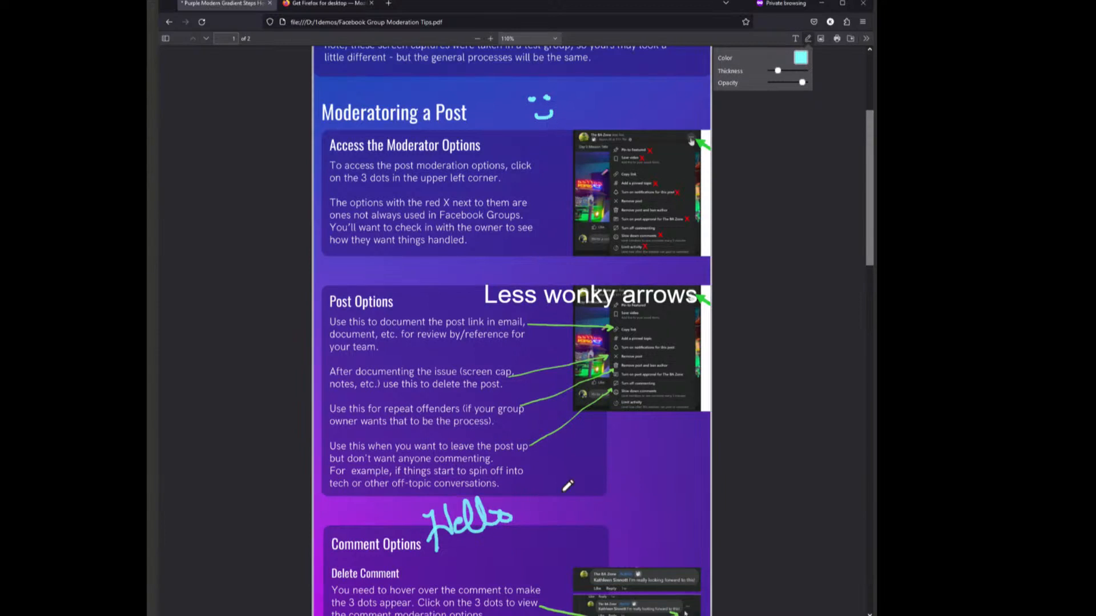
left_click(482, 524)
mouse_move(482, 514)
left_mouse_down()
mouse_move(531, 525)
mouse_move(637, 478)
left_mouse_up()
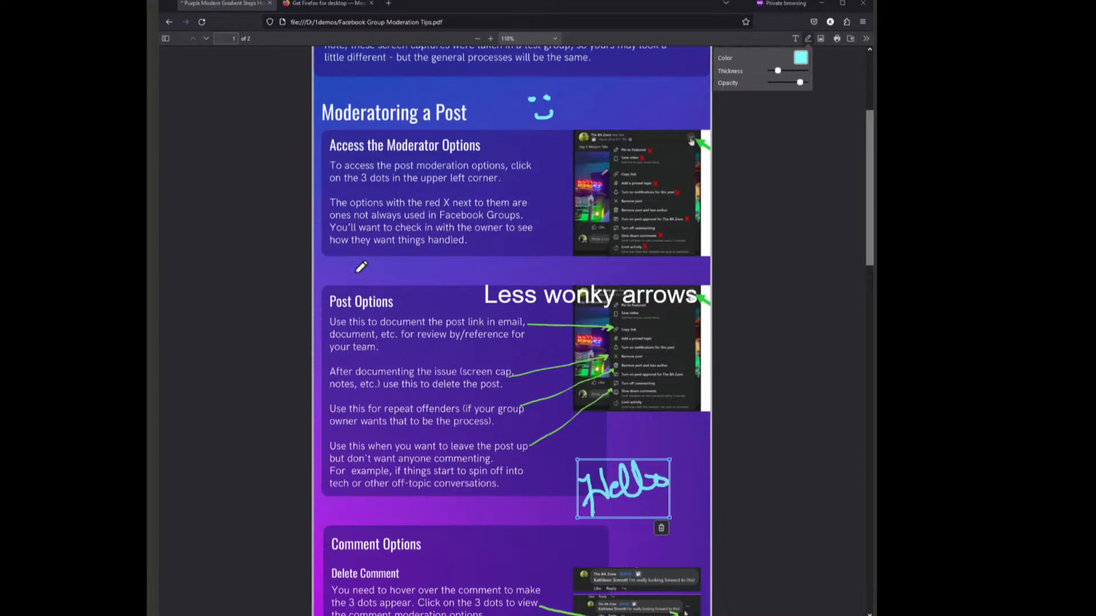
Draw a checked box, a dot and the handwritten word "Hi" in the gap above the Post Options heading
mouse_move(364, 267)
left_mouse_down()
mouse_move(370, 278)
mouse_move(381, 260)
left_mouse_up()
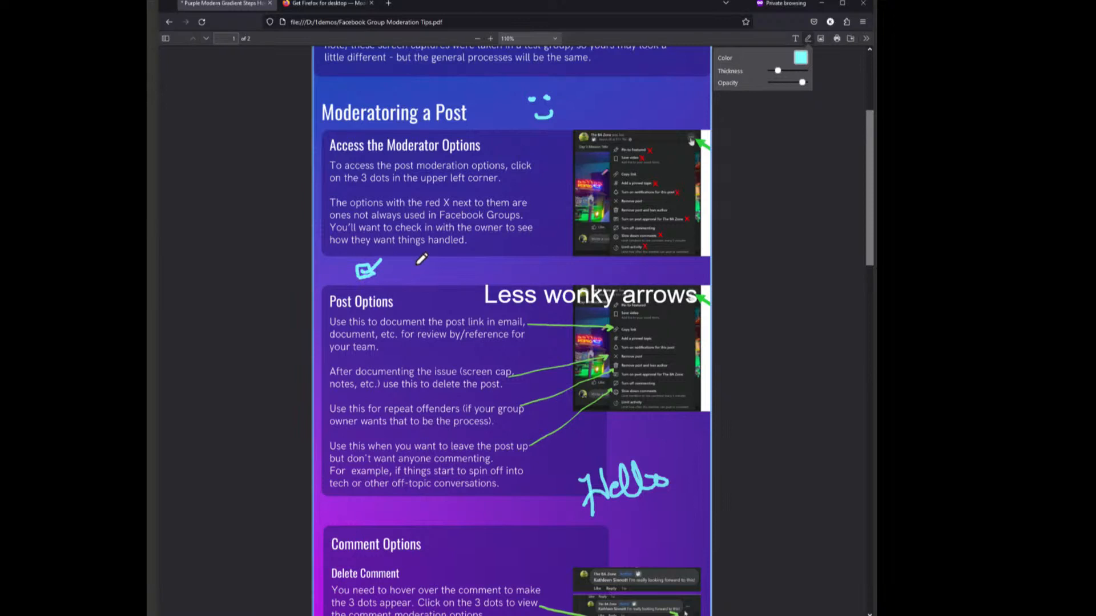
left_click(412, 274)
mouse_move(445, 269)
left_mouse_down()
mouse_move(446, 286)
mouse_move(459, 277)
left_mouse_up()
left_click_drag(469, 274, 469, 279)
left_click(459, 264)
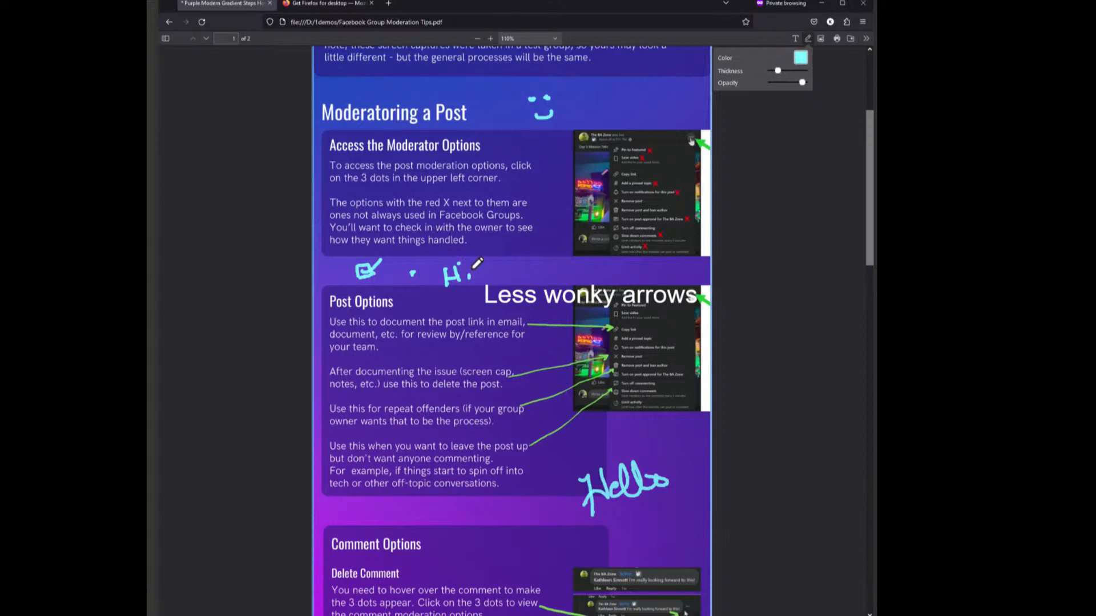
left_click(797, 42)
left_click(808, 41)
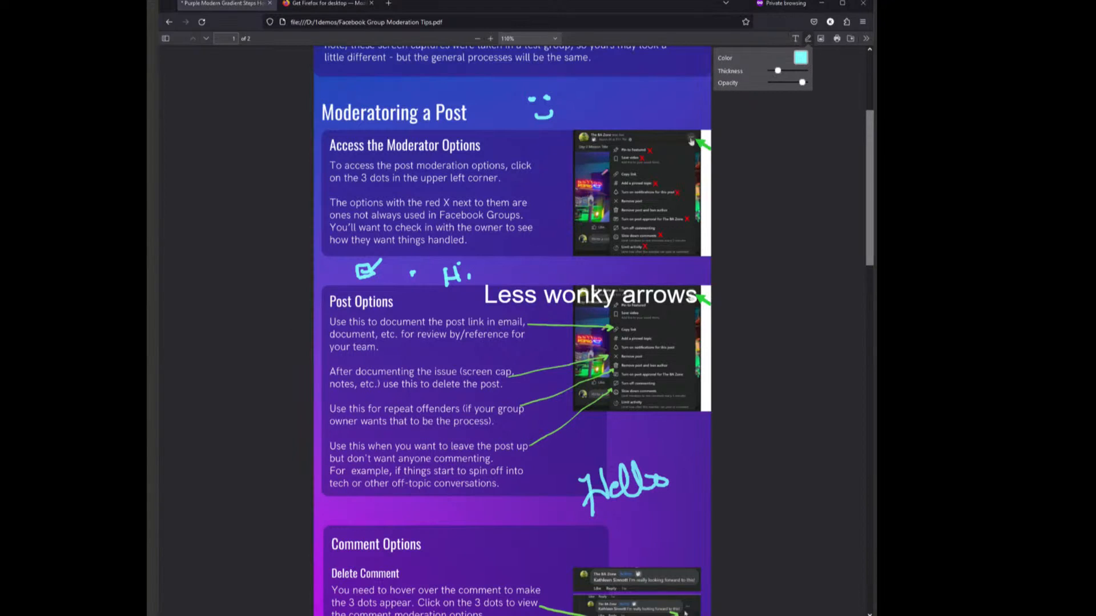
Insert the image MurphySunbathing.jpg from the 1demos folder on the DATA (D:) drive into the PDF page
left_click(822, 39)
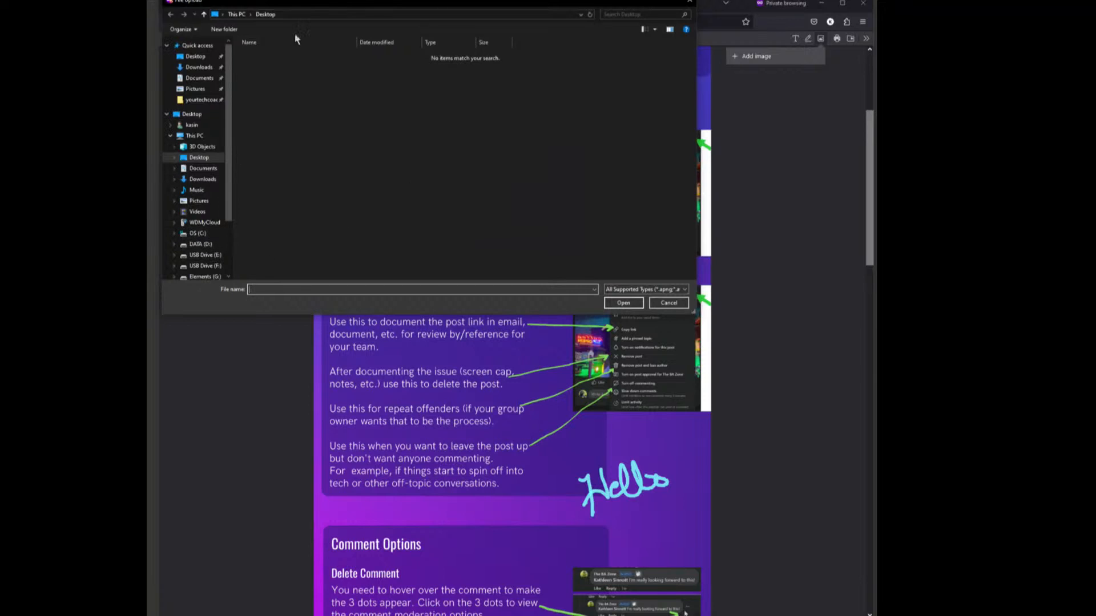
left_click_drag(337, 7, 403, 194)
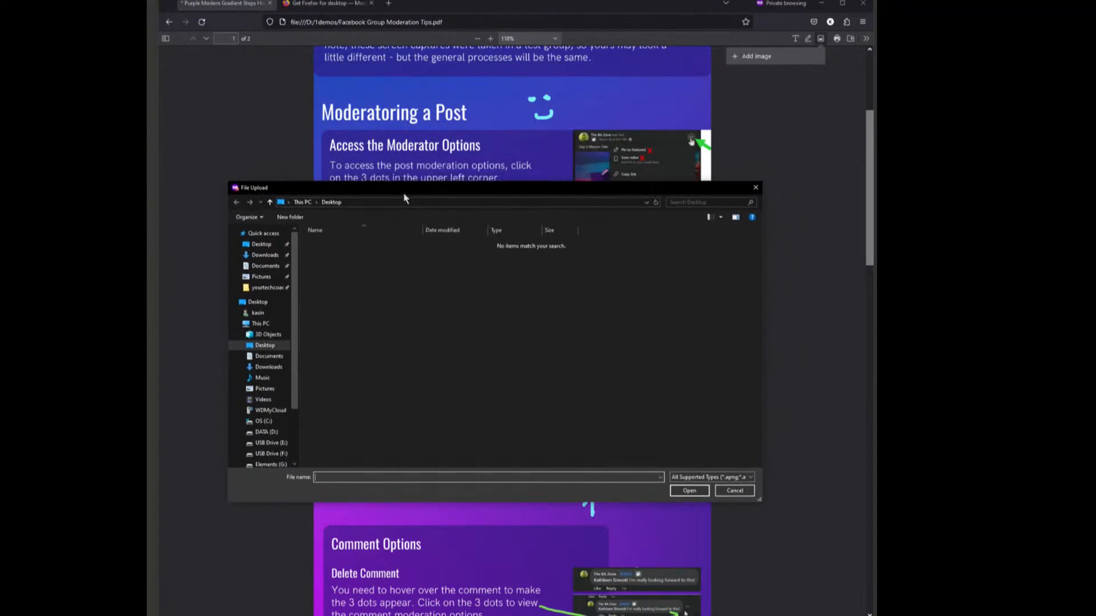
left_click(240, 432)
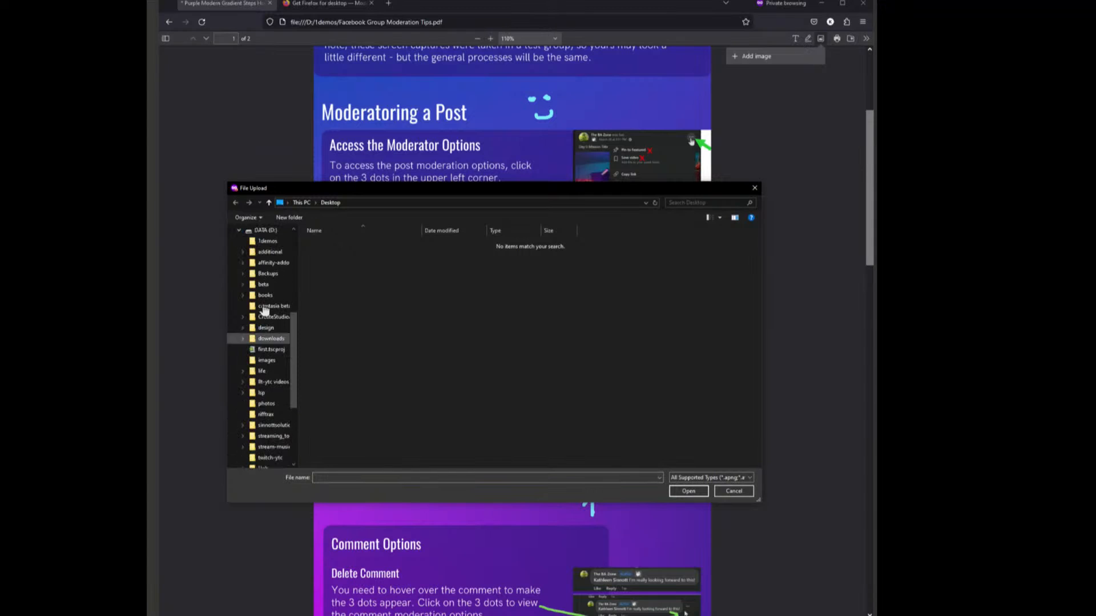
left_click(267, 241)
left_click(328, 251)
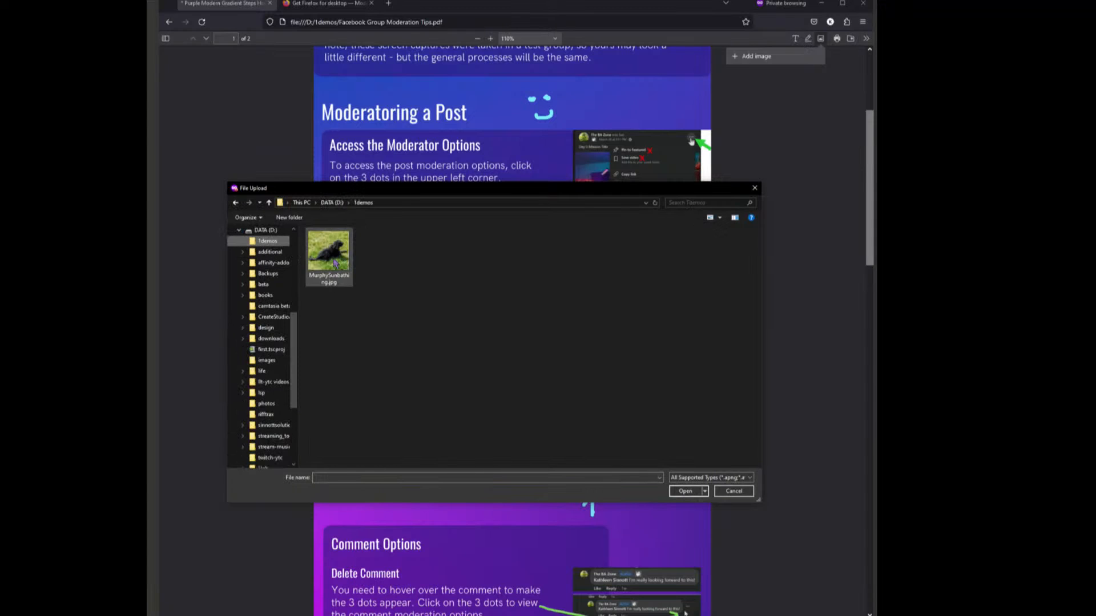
left_click(685, 491)
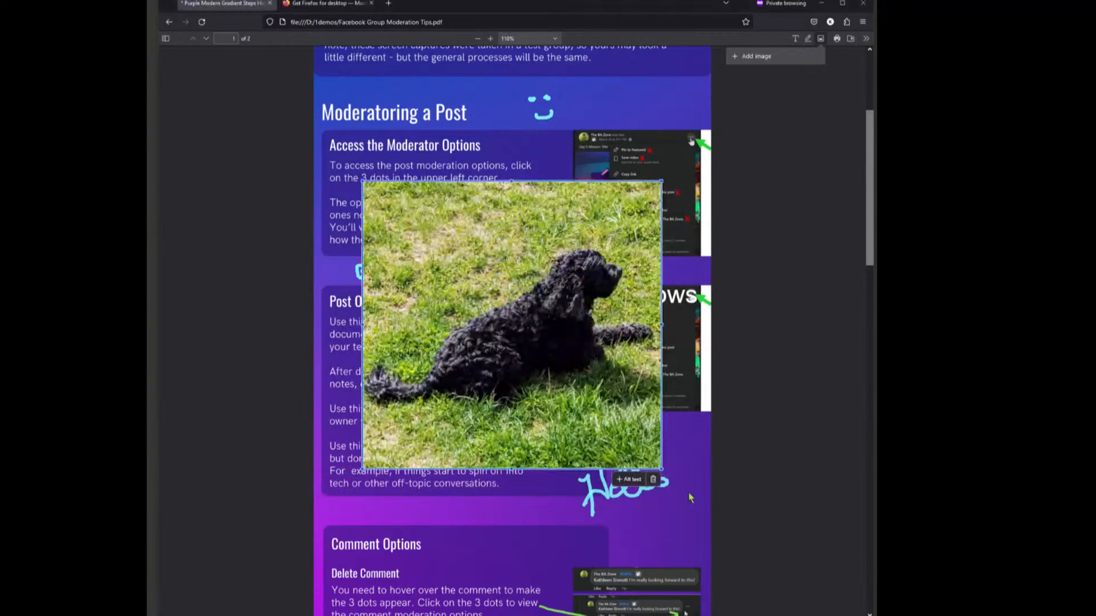
Try moving the dog photo around the page, shrinking it to about half its width and enlarging it again over the Post Options section
left_click_drag(574, 403, 590, 434)
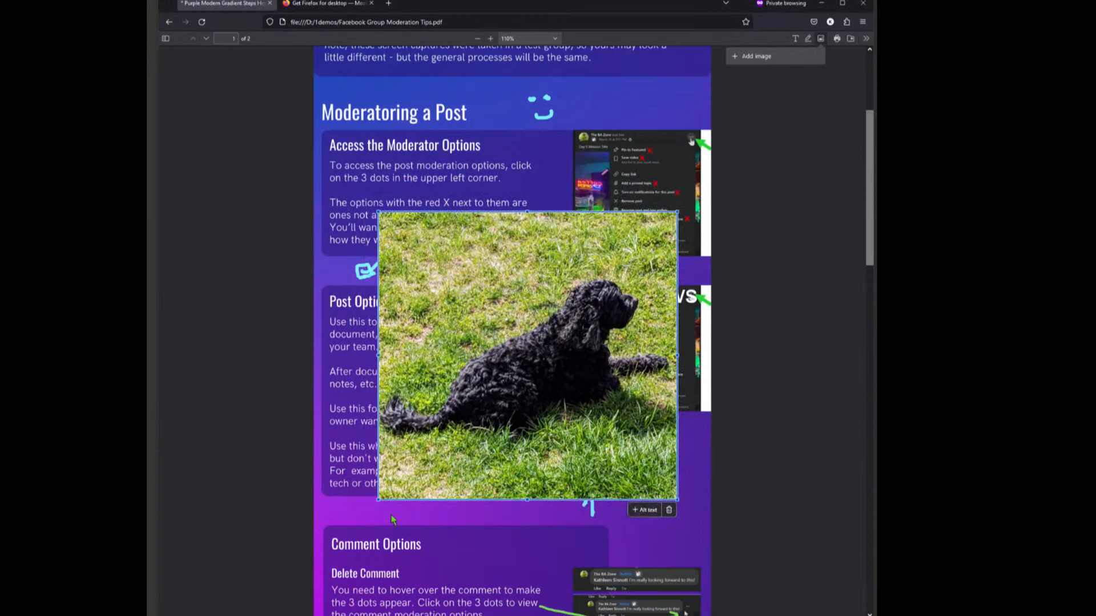
left_click_drag(382, 499, 539, 345)
left_click_drag(602, 275, 558, 330)
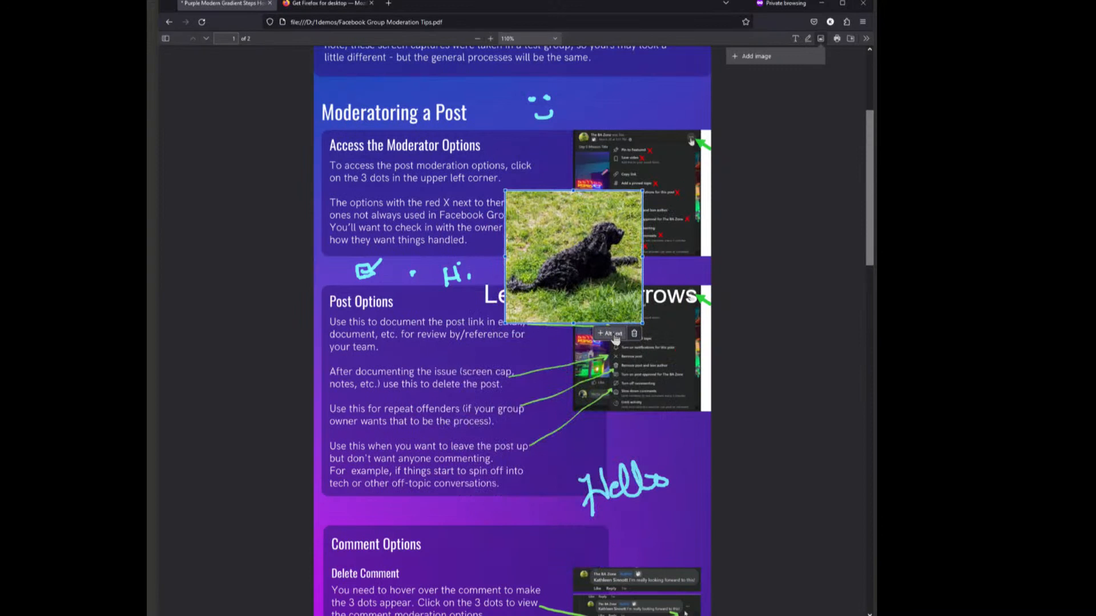
left_click_drag(613, 303, 641, 475)
left_click_drag(566, 389, 542, 385)
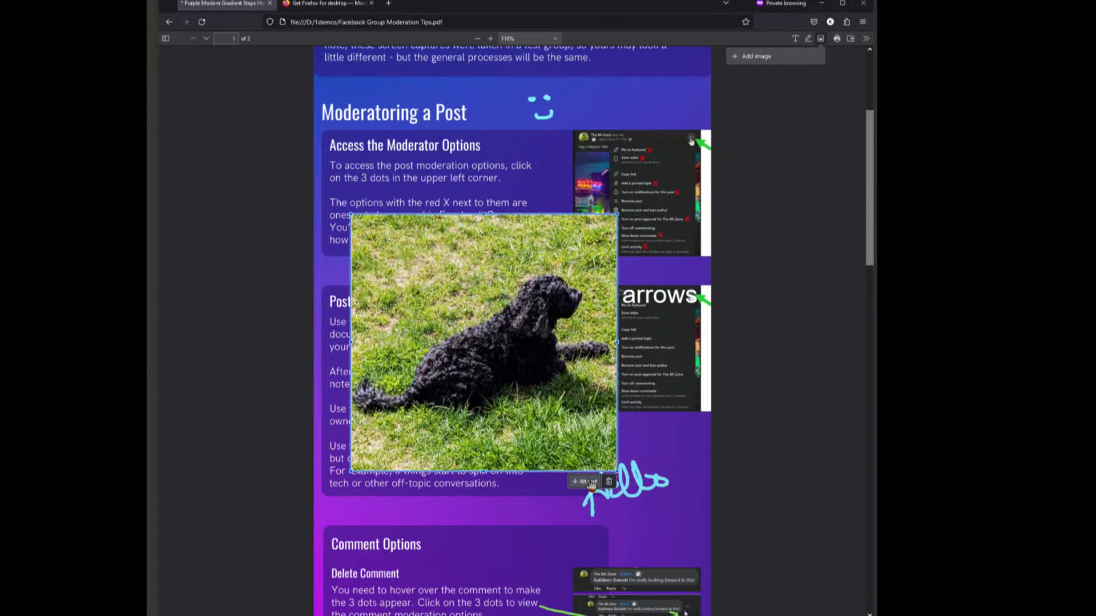
Add the alt text description "Murphy sitting in the grass on a sunny day." to the dog photo and save it
left_click(589, 483)
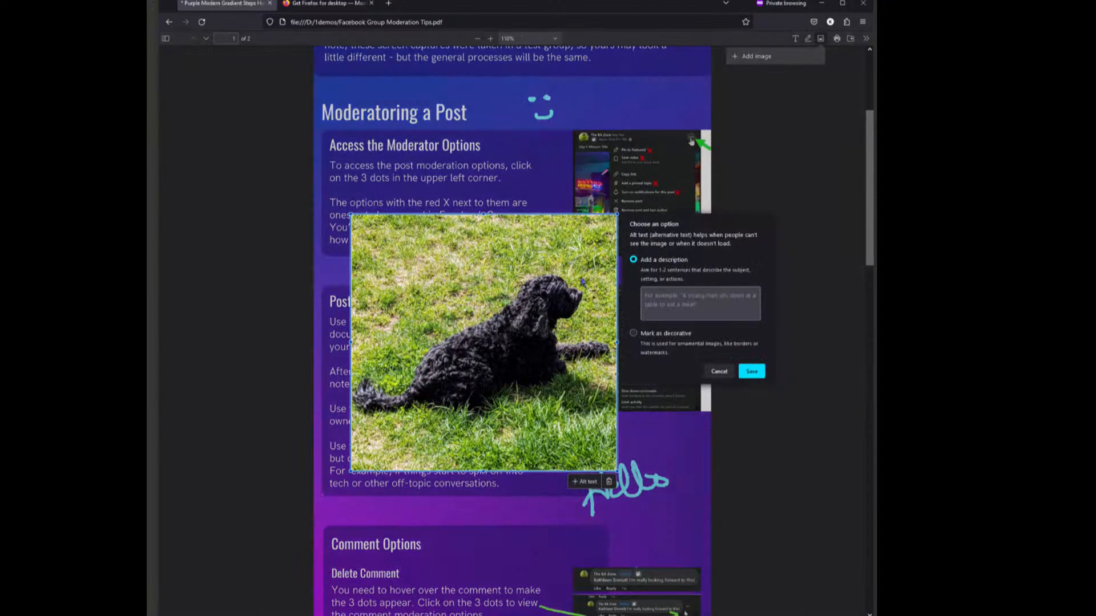
left_click_drag(650, 270, 627, 277)
left_click(628, 276)
left_click(656, 296)
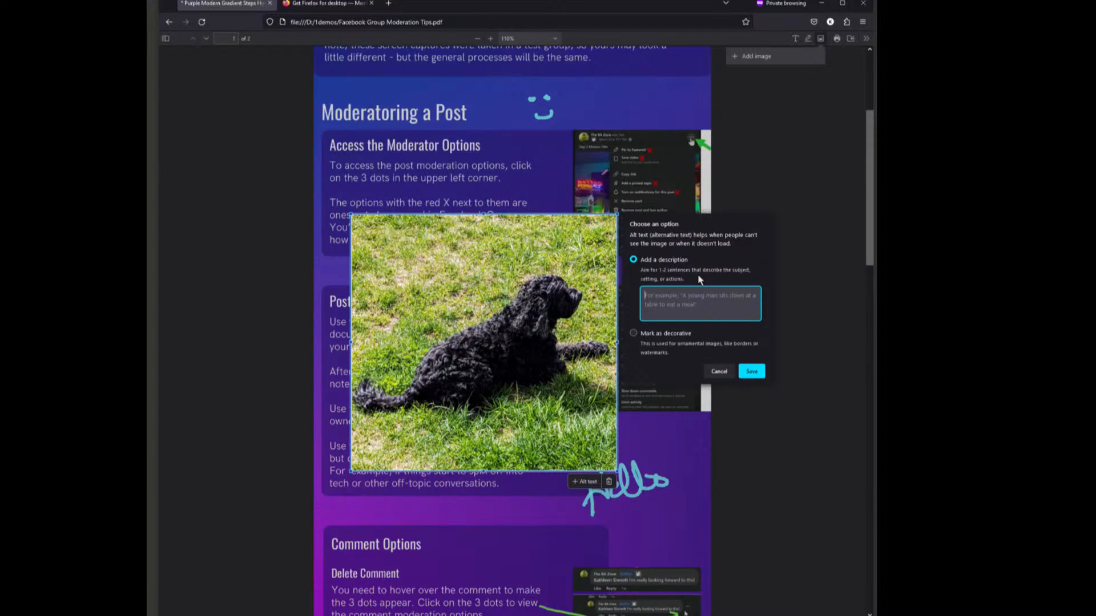
type("M")
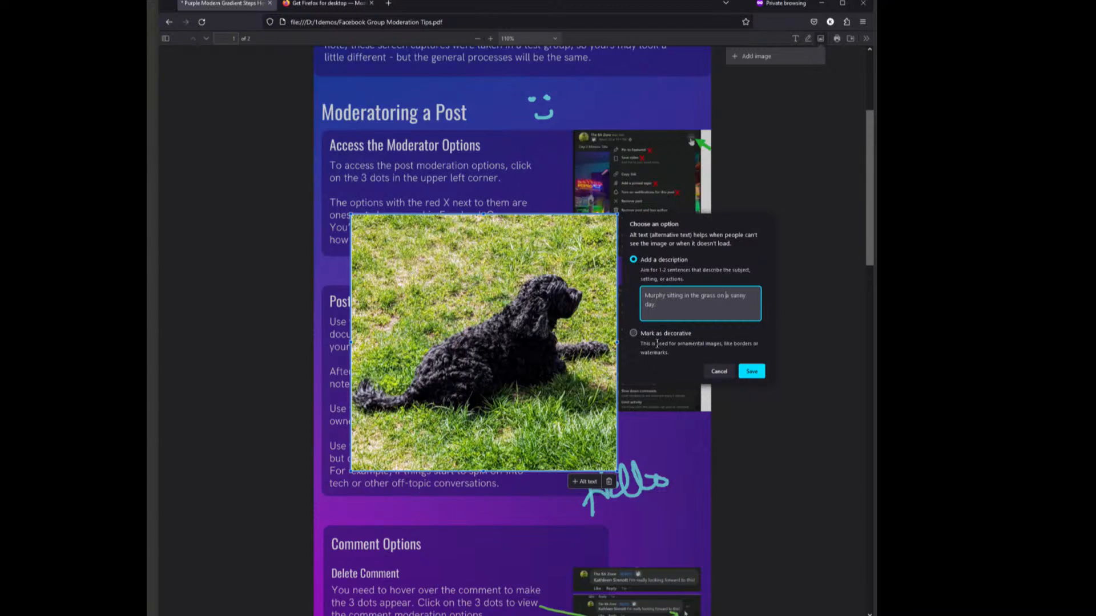
left_click(752, 373)
Shrink the dog photo to less than half its width, place it over the upper part of the Moderator Options screenshot, and deselect it
left_click_drag(516, 279, 559, 230)
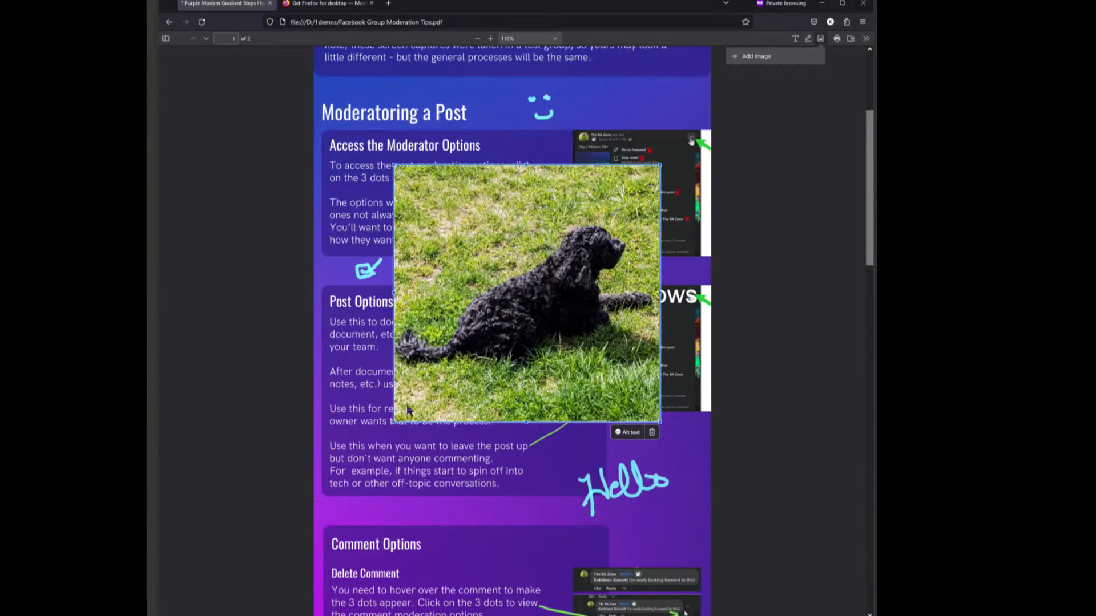
left_click_drag(395, 422, 540, 271)
left_click_drag(610, 225, 565, 161)
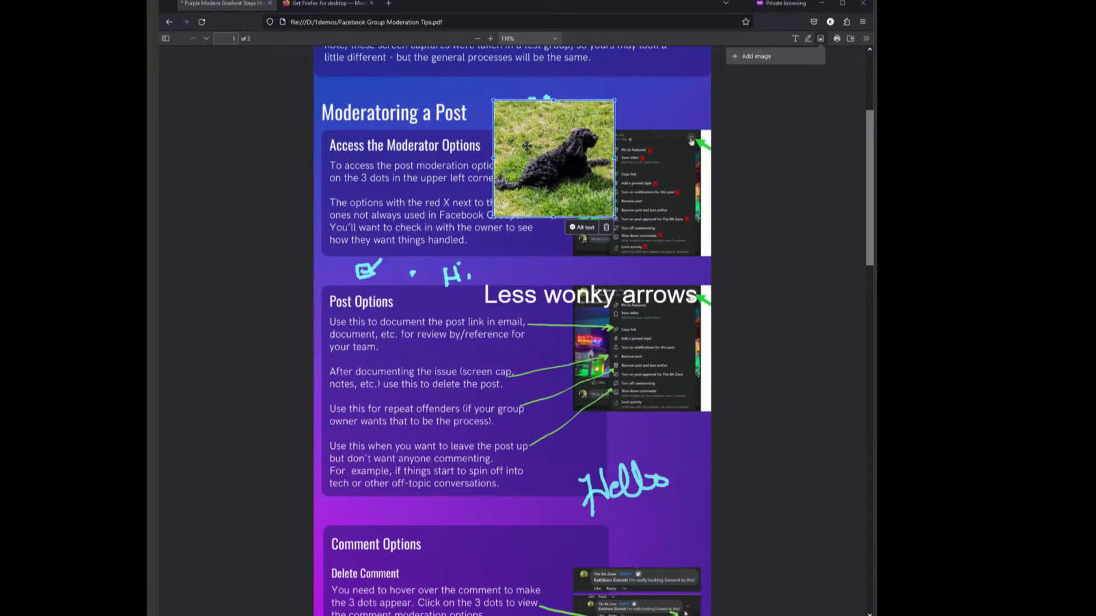
left_click_drag(495, 160, 540, 145)
left_click(383, 167)
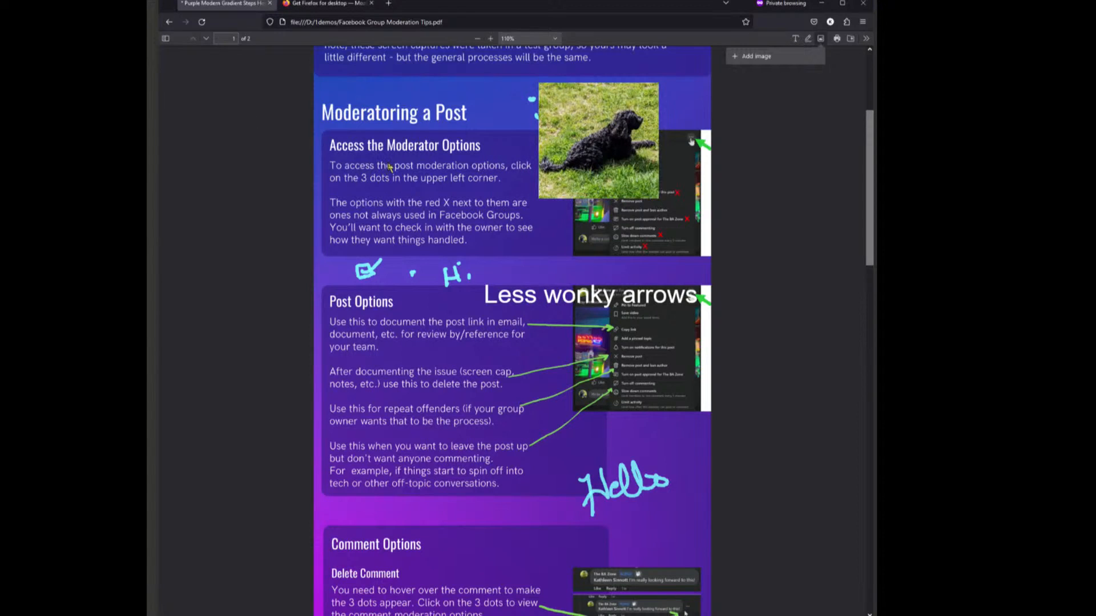